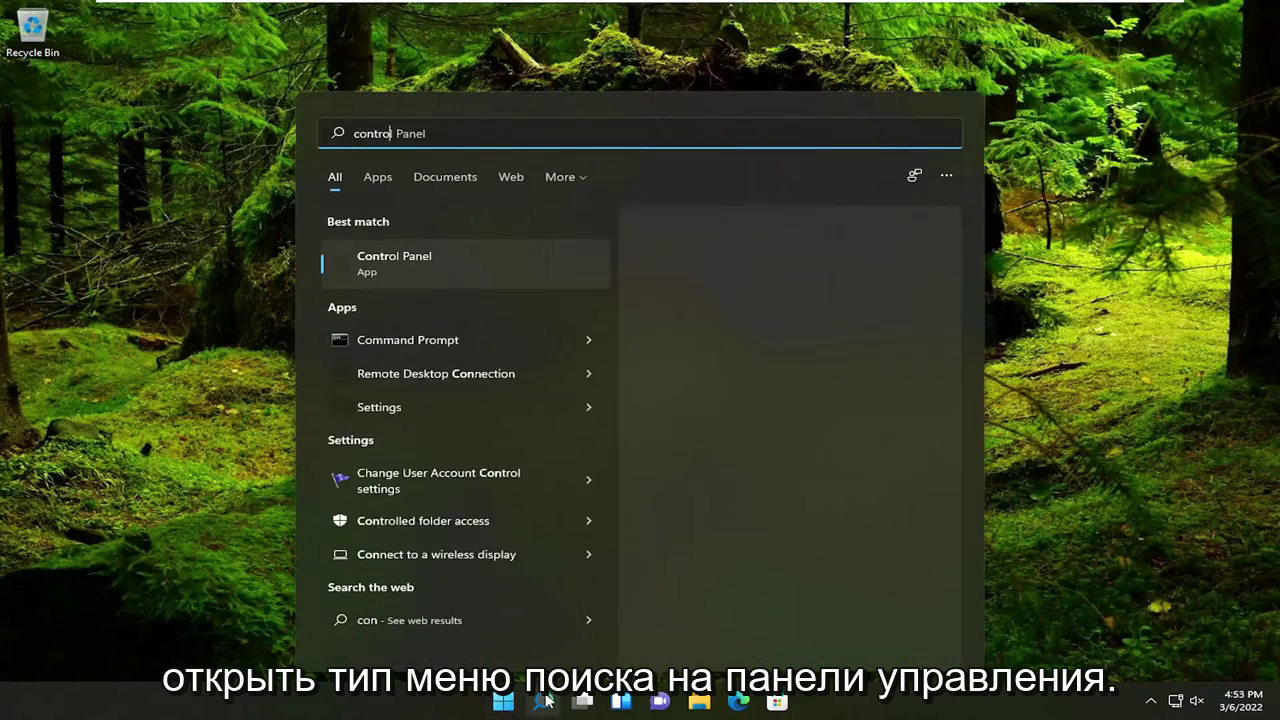
Search for 'control panel' and launch the Control Panel best match.
text(trol panel)
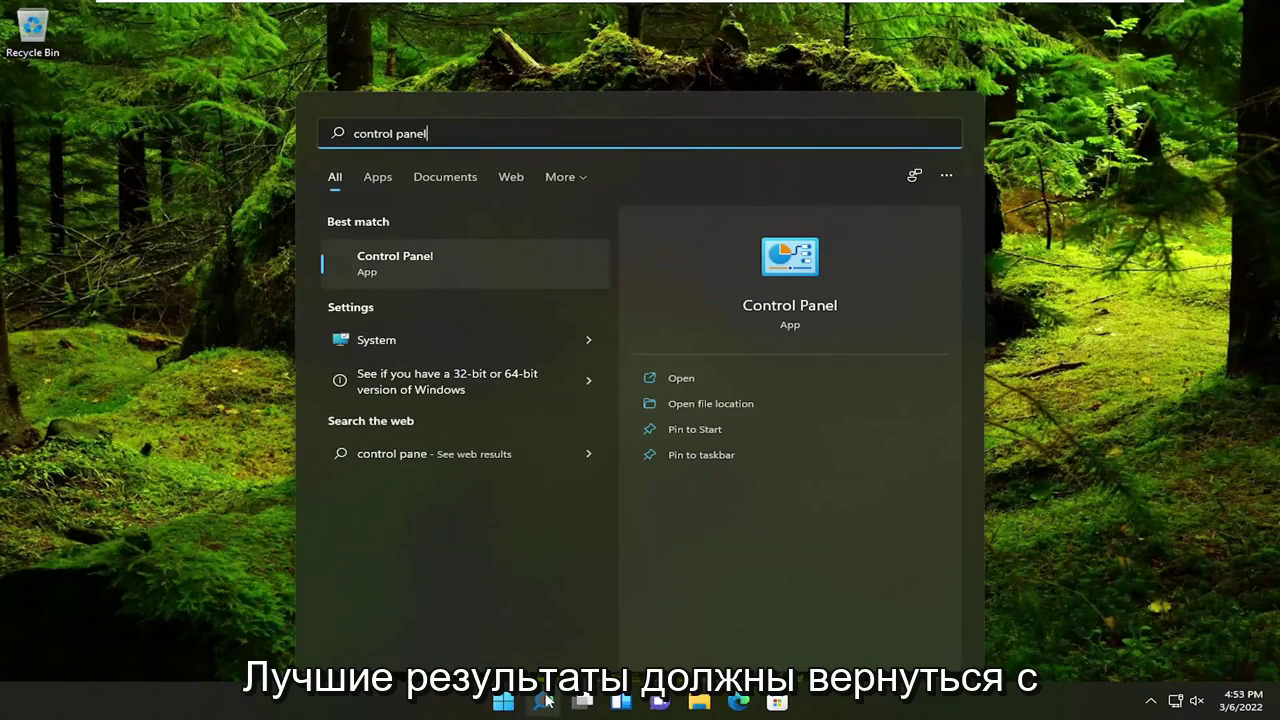
click(397, 262)
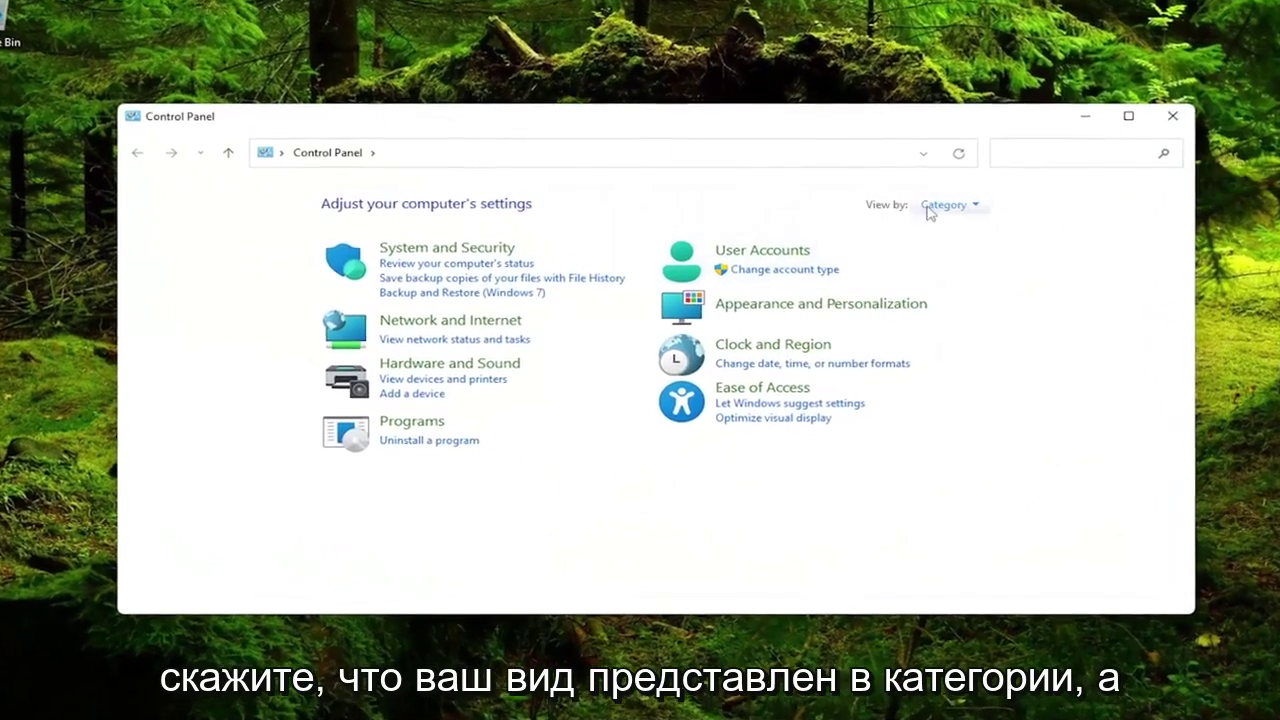
Keep View by Category and go to Network and Internet > Network and Sharing Center.
click(955, 205)
click(976, 229)
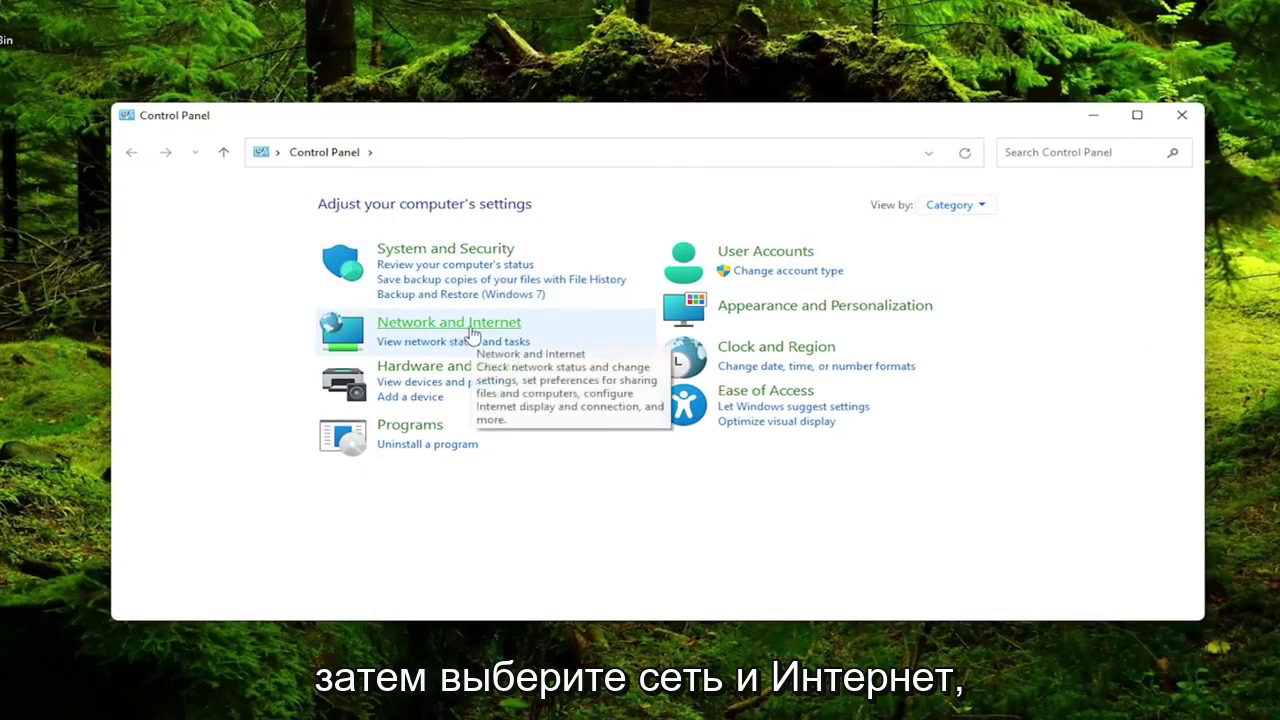
click(415, 328)
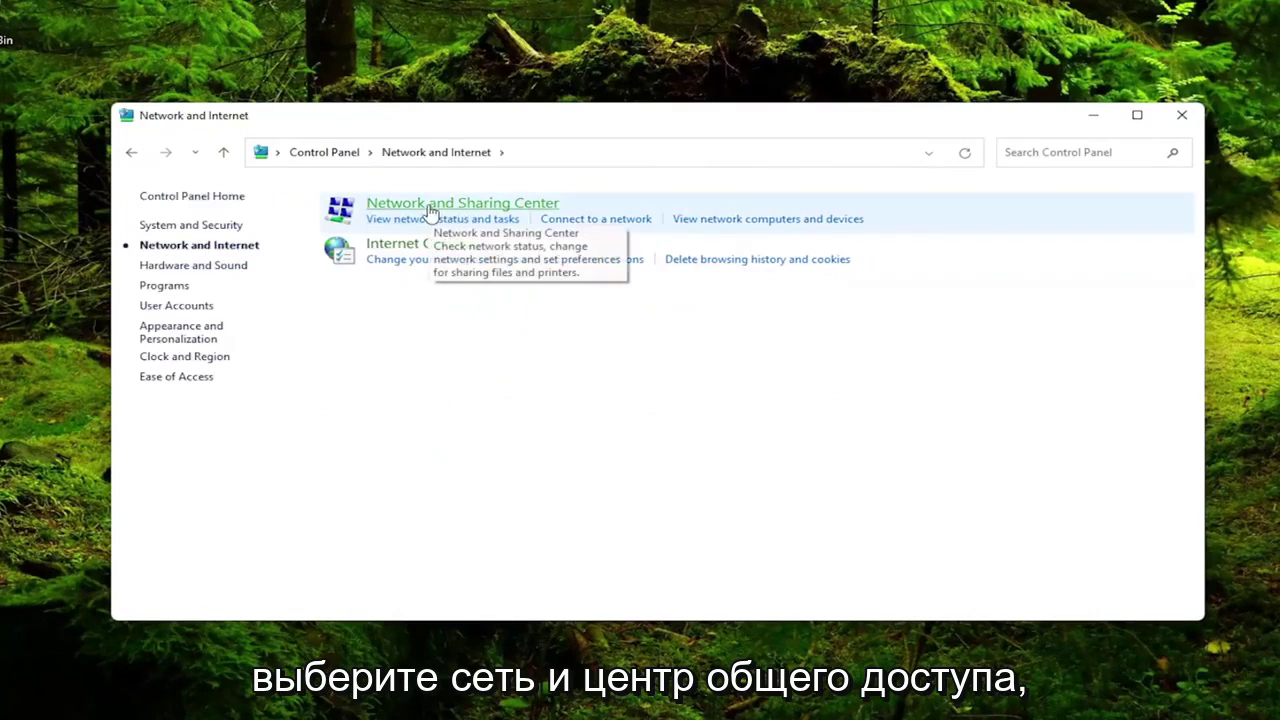
click(463, 205)
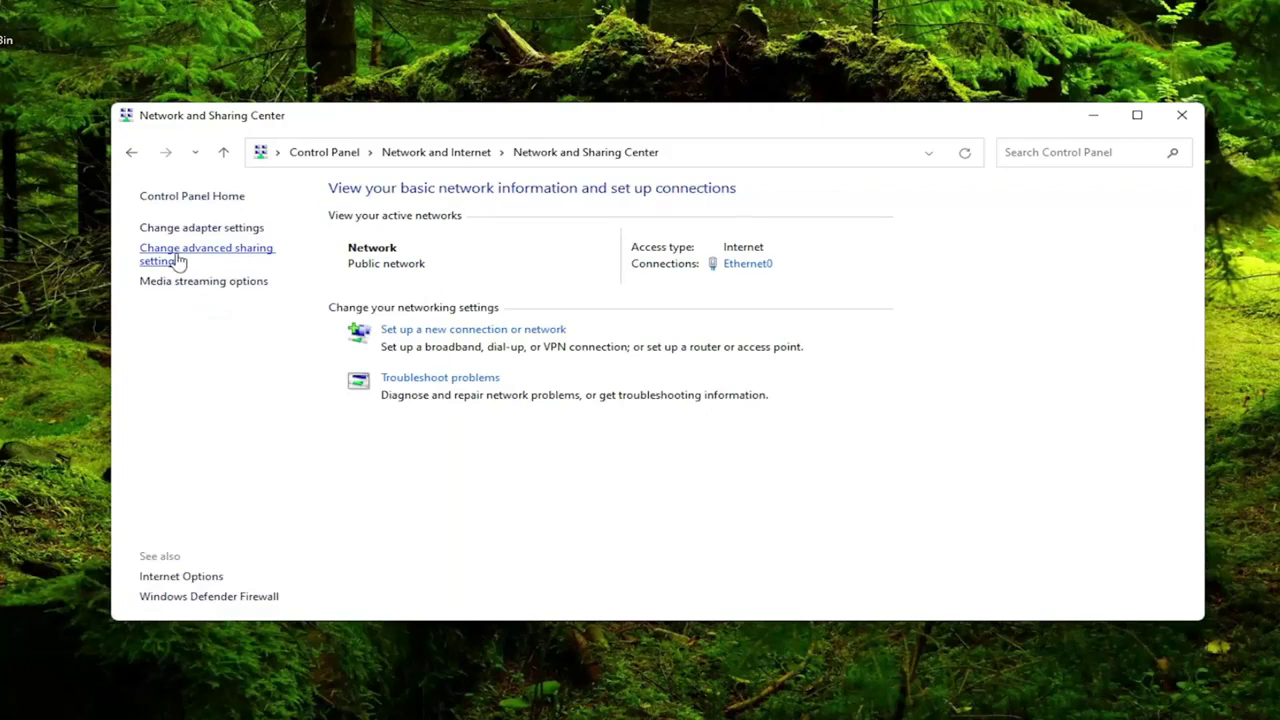
Turn on network discovery and file and printer sharing in advanced sharing settings, and save.
click(177, 258)
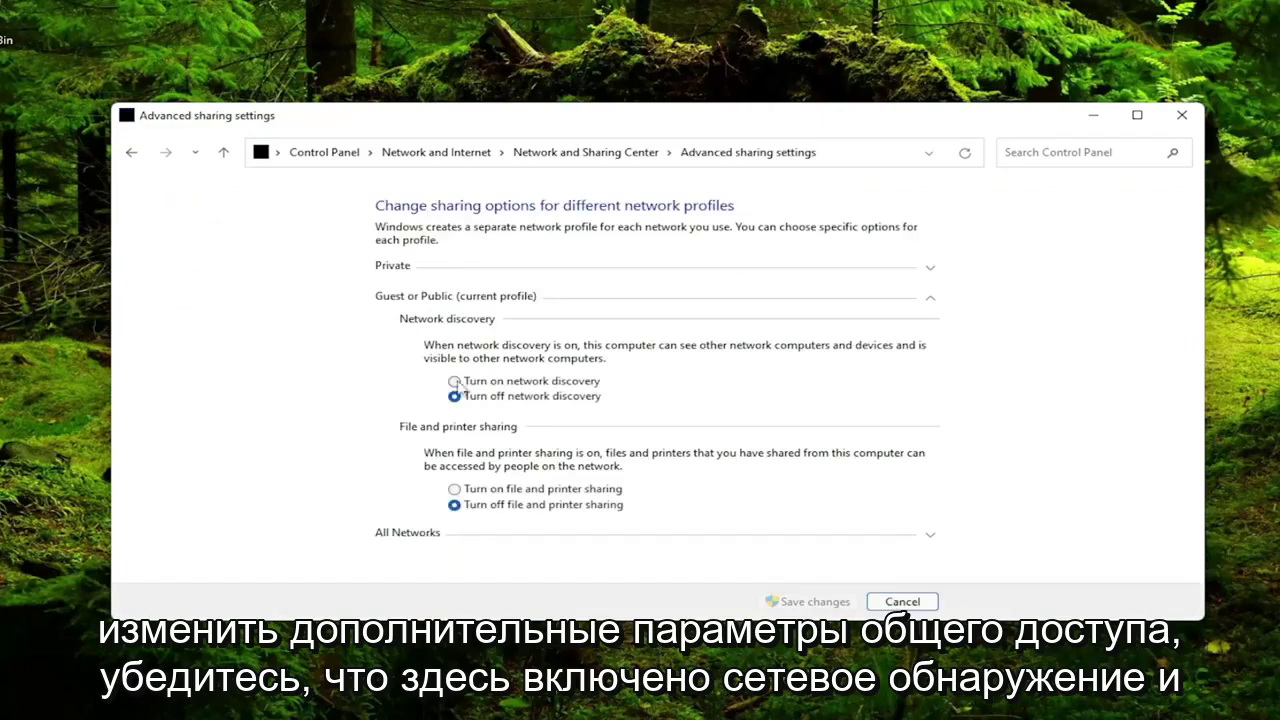
click(455, 381)
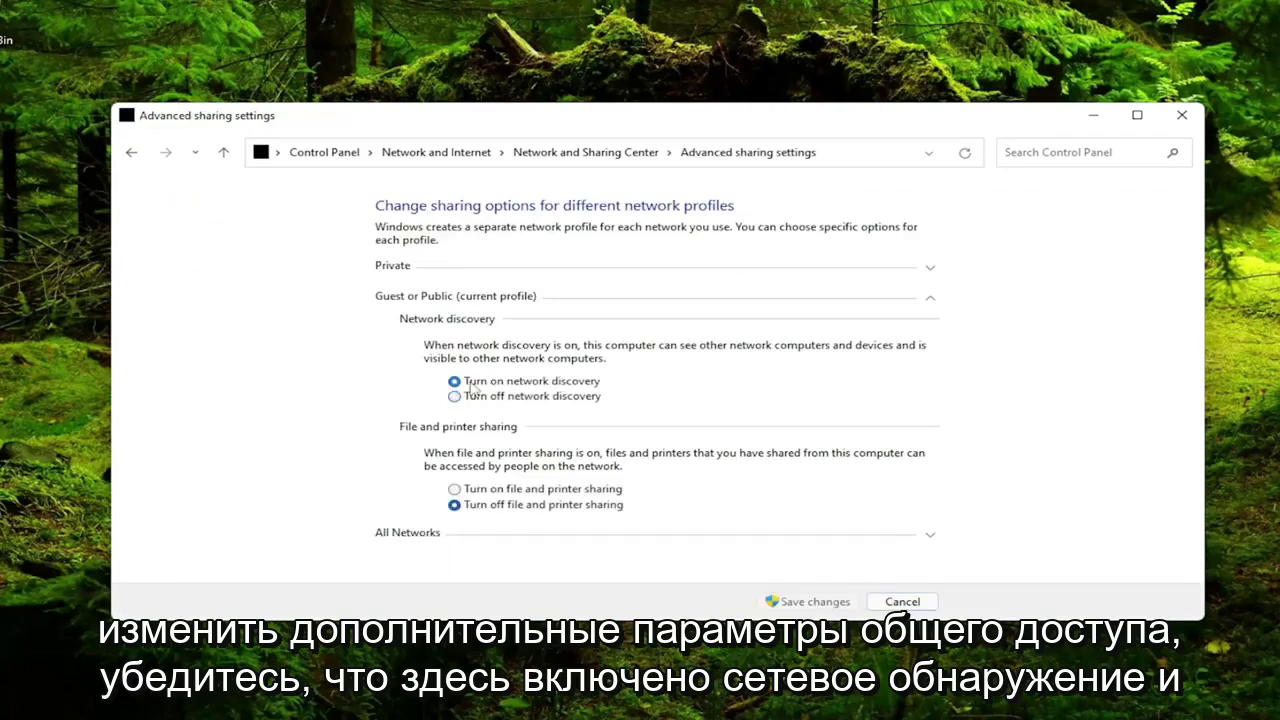
click(493, 490)
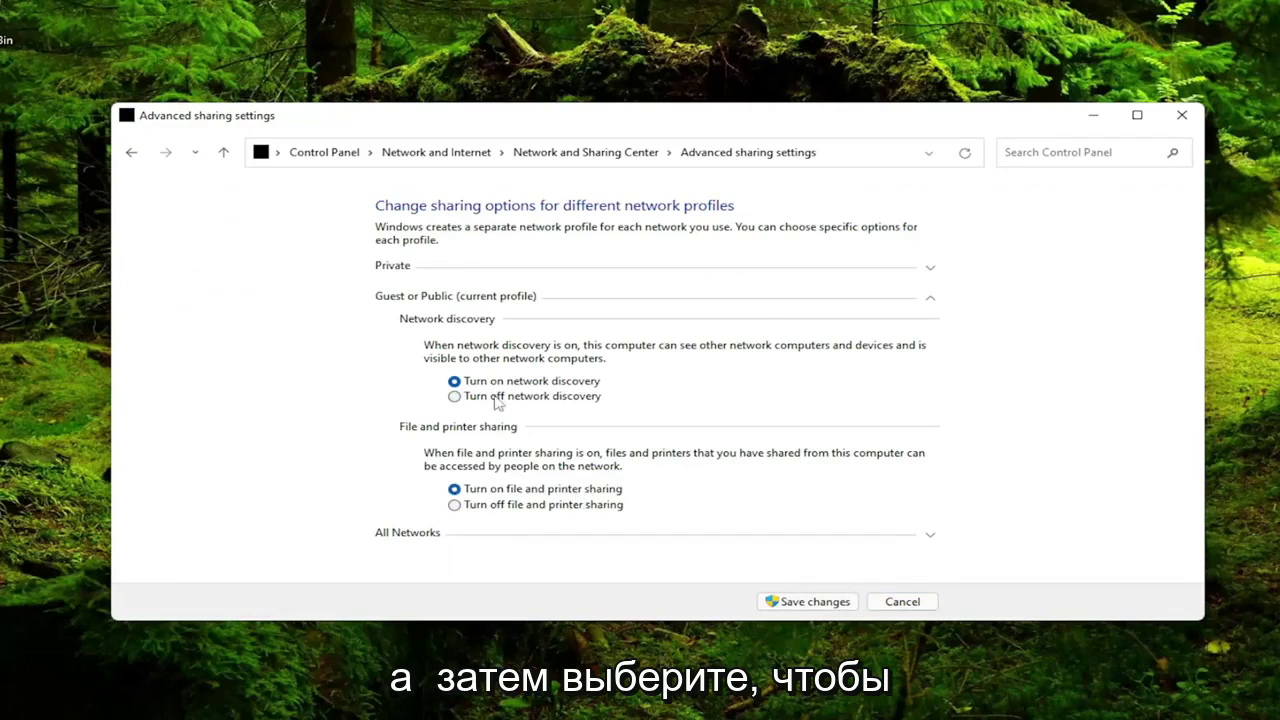
click(790, 601)
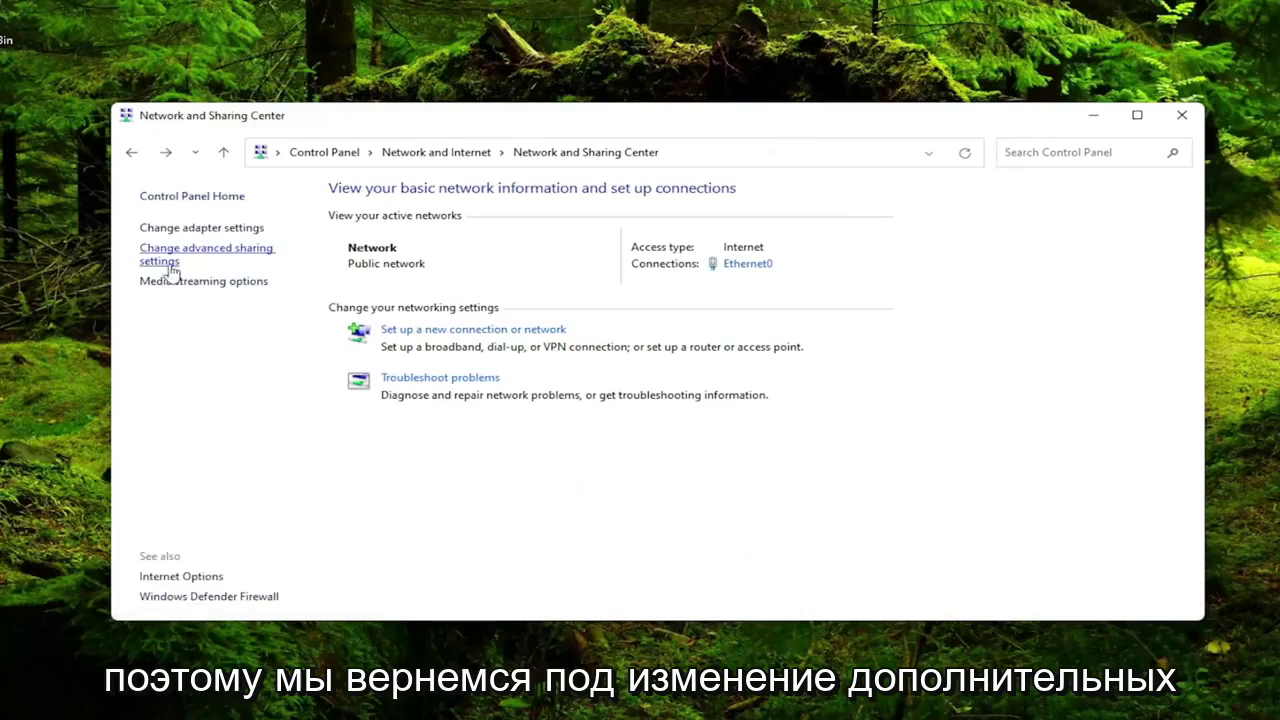
Under All Networks, turn on Public folder sharing, leave password protected sharing off, and save.
click(238, 256)
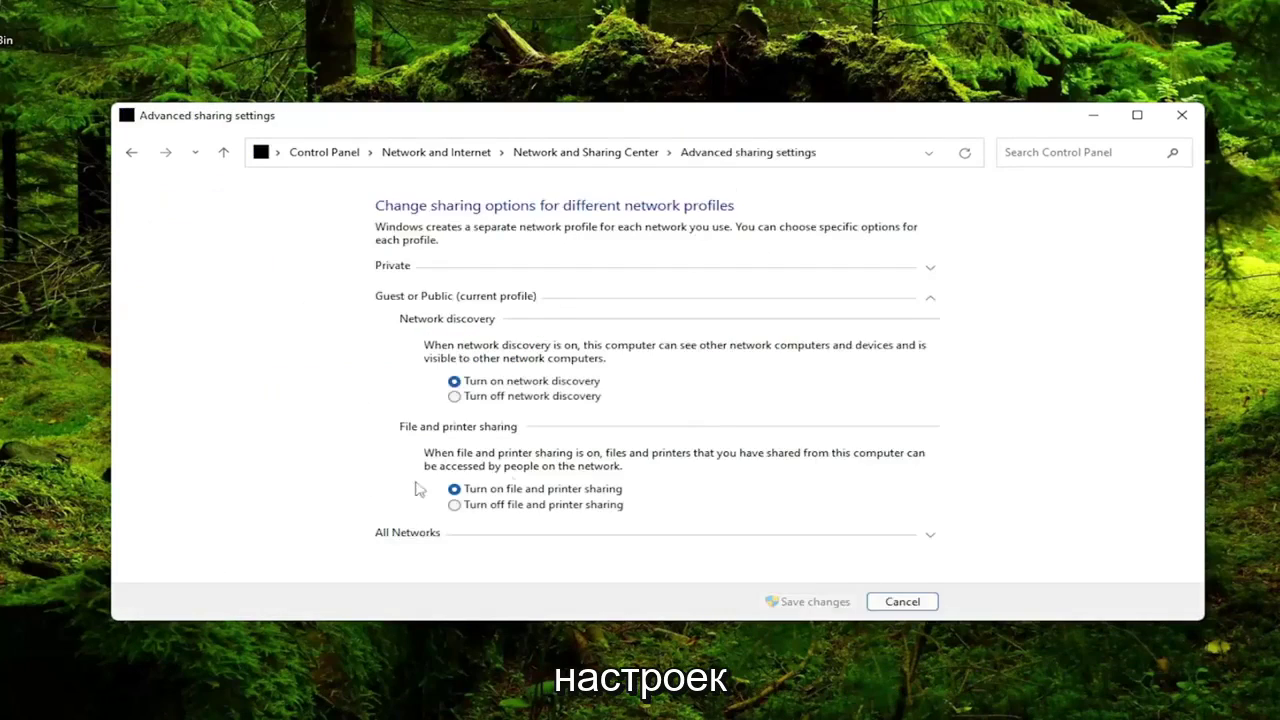
click(401, 538)
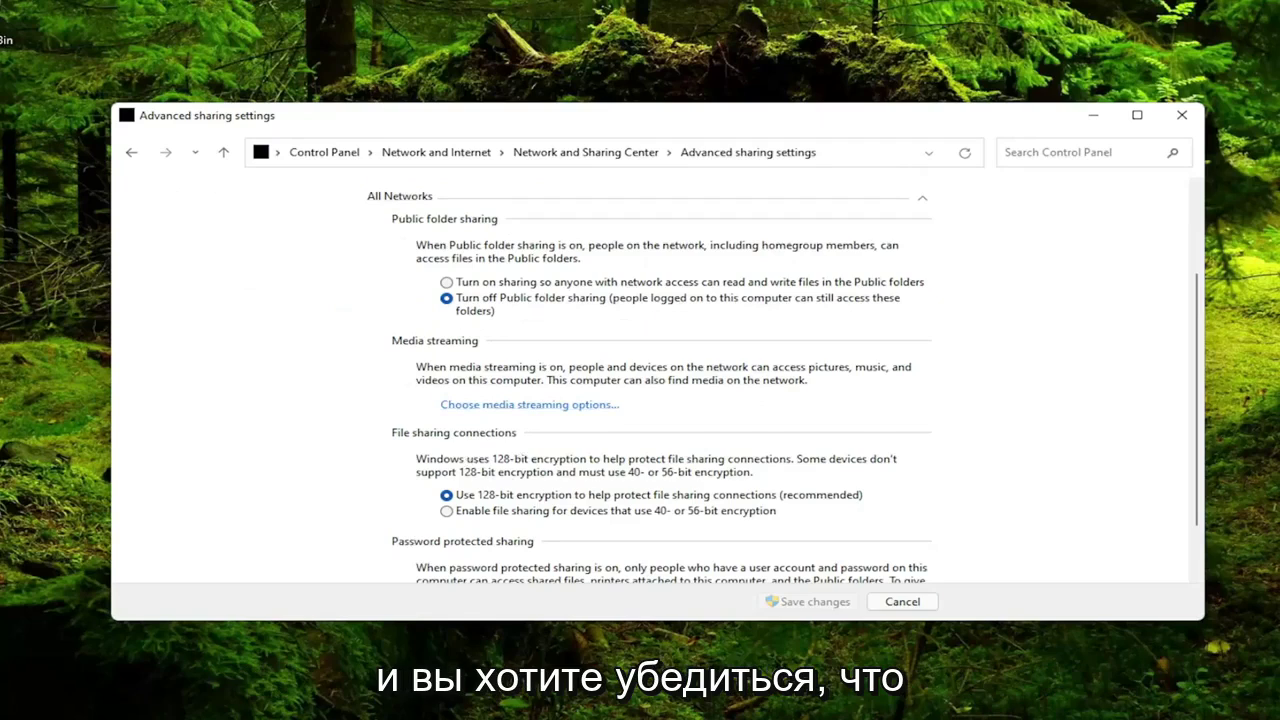
click(463, 285)
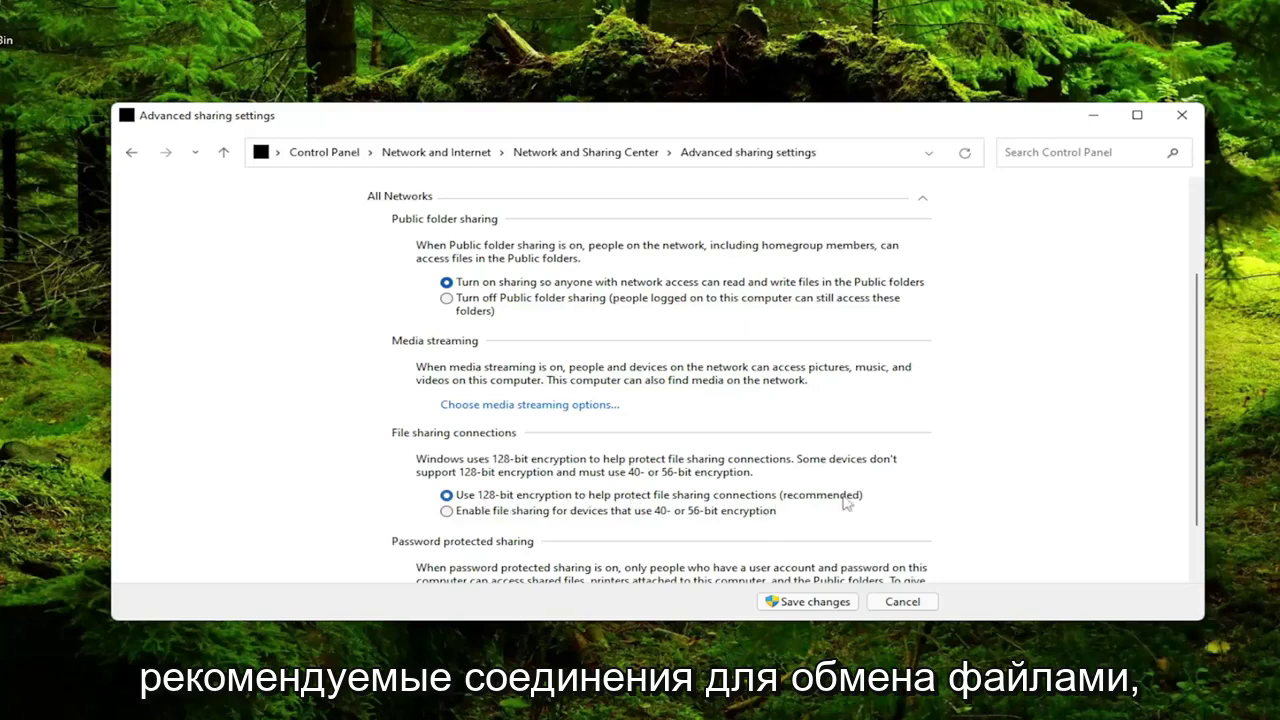
scroll(768, 444, down, 1)
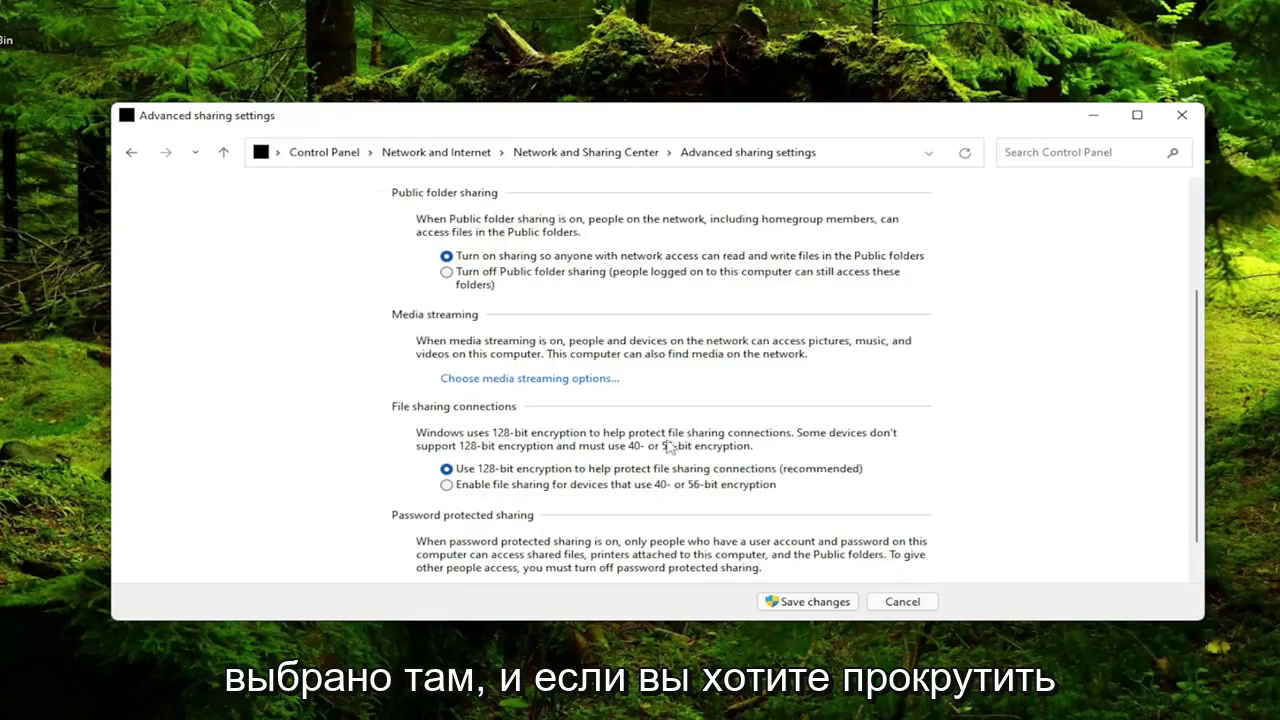
scroll(700, 448, down, 2)
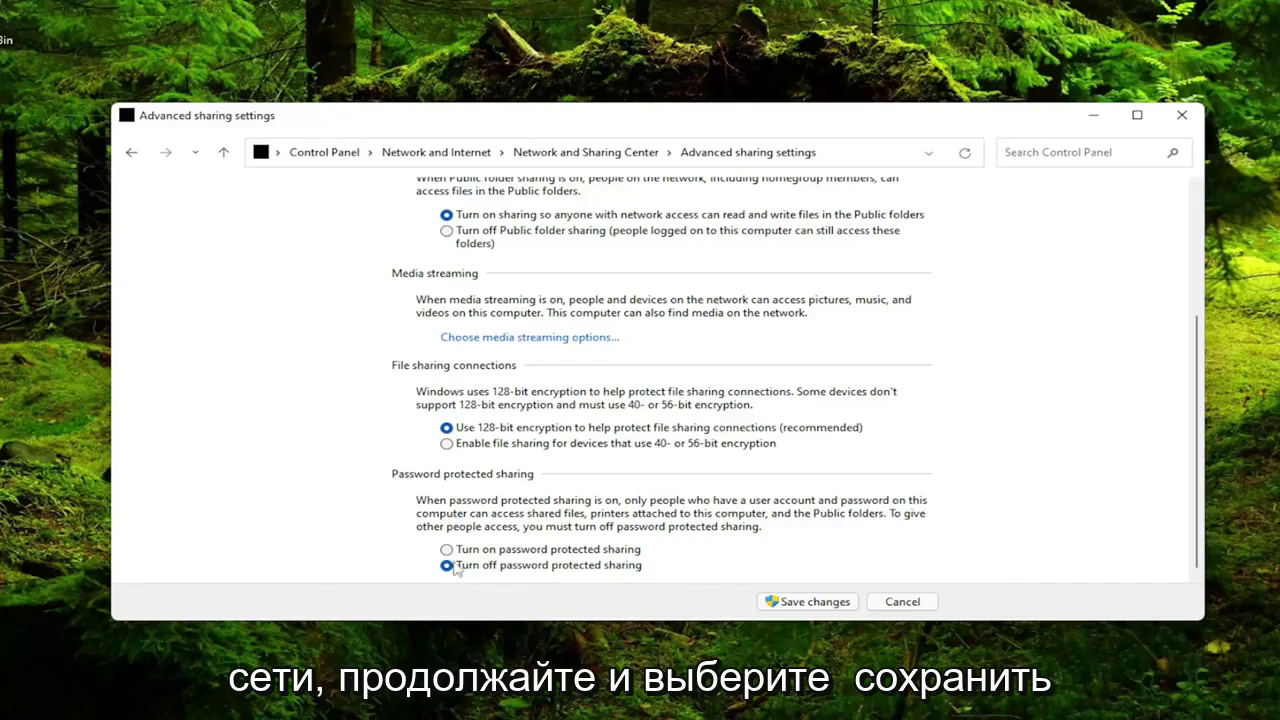
click(810, 608)
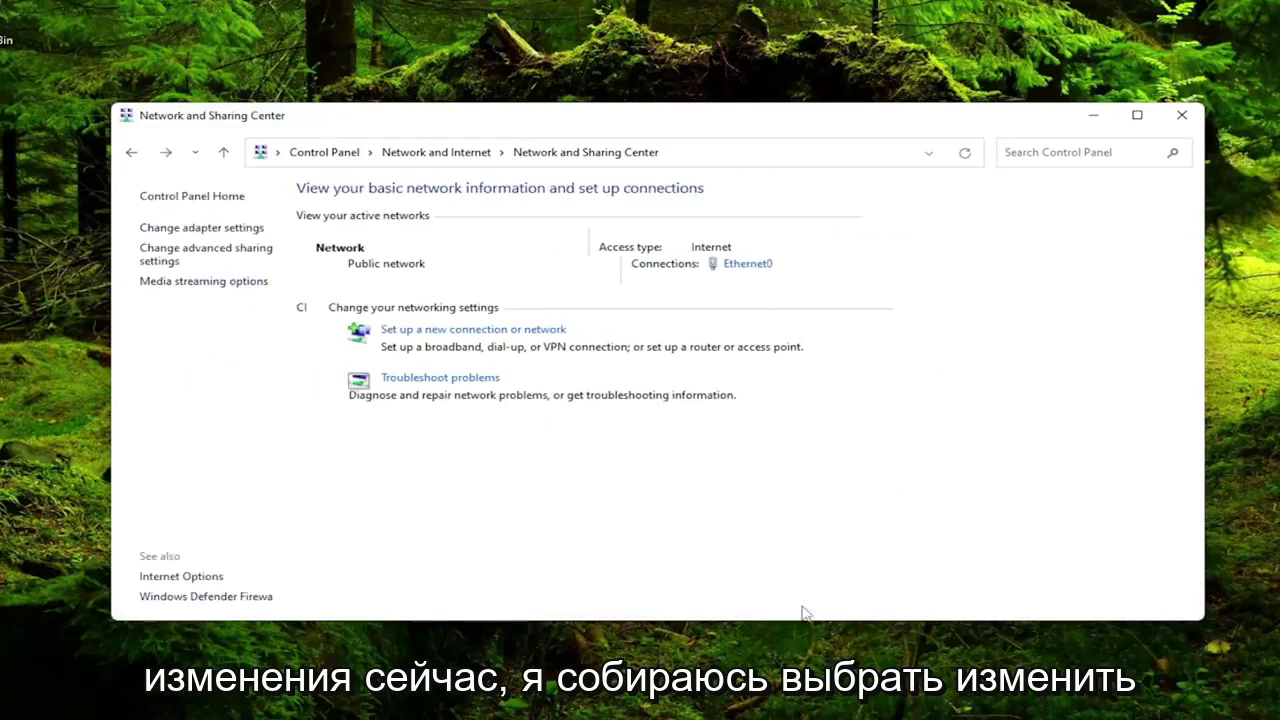
Open the Ethernet0 adapter's properties from the network connections list.
click(208, 228)
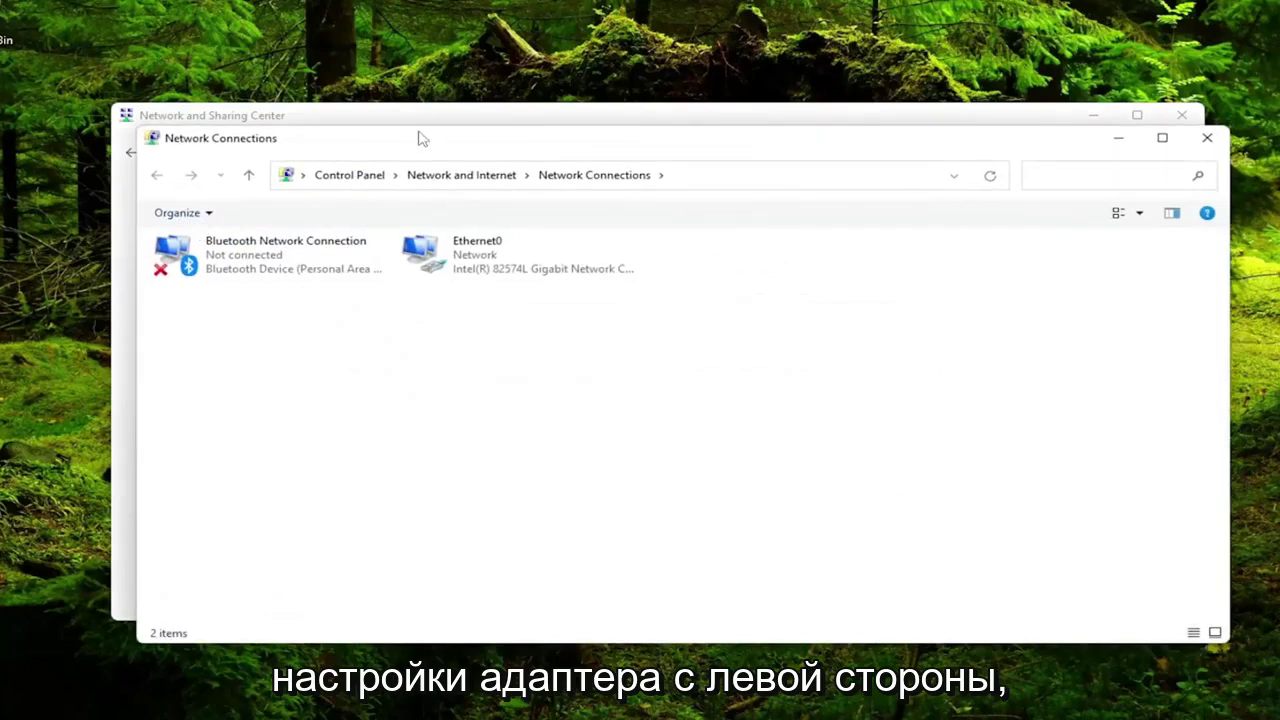
drag(420, 138, 409, 114)
click(466, 228)
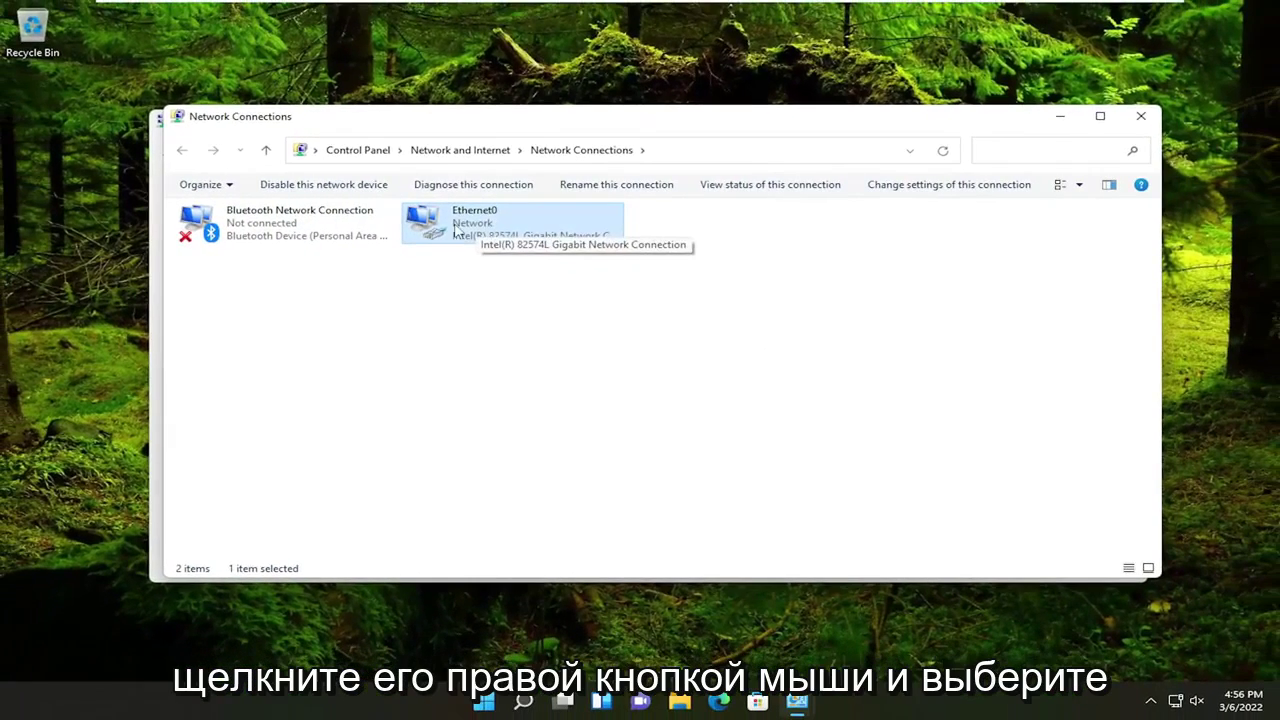
right_click(460, 228)
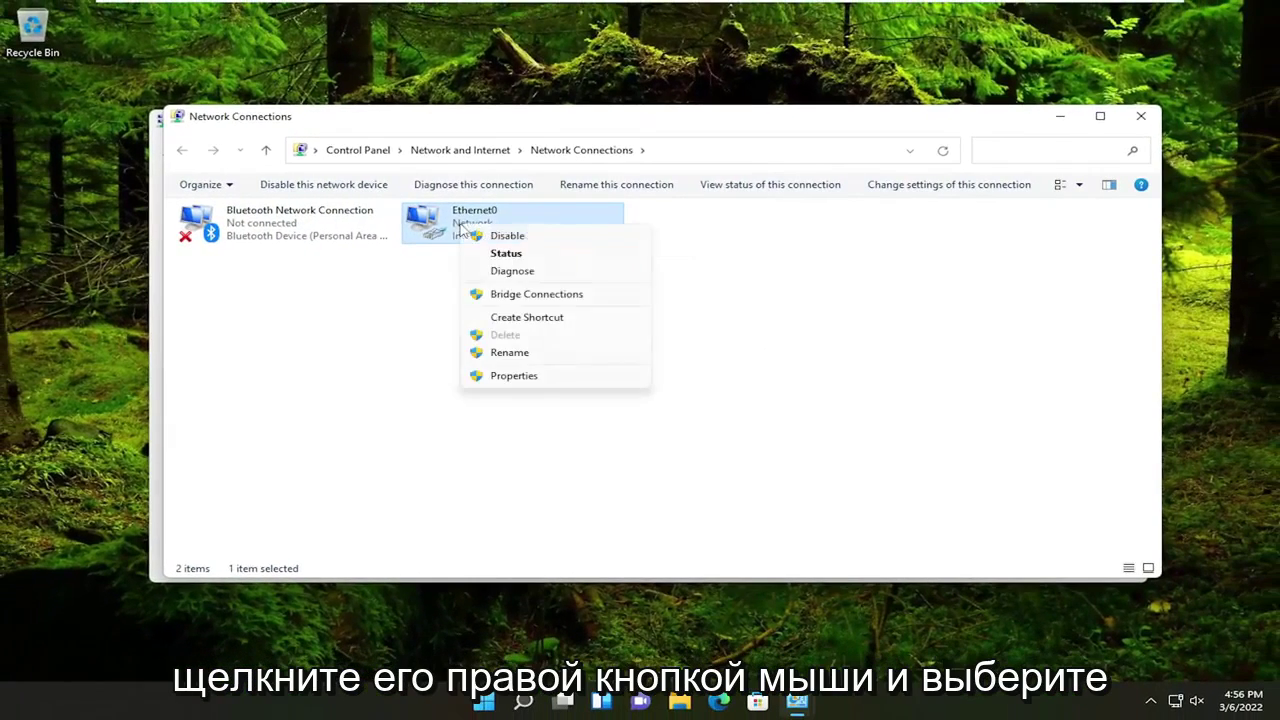
click(510, 376)
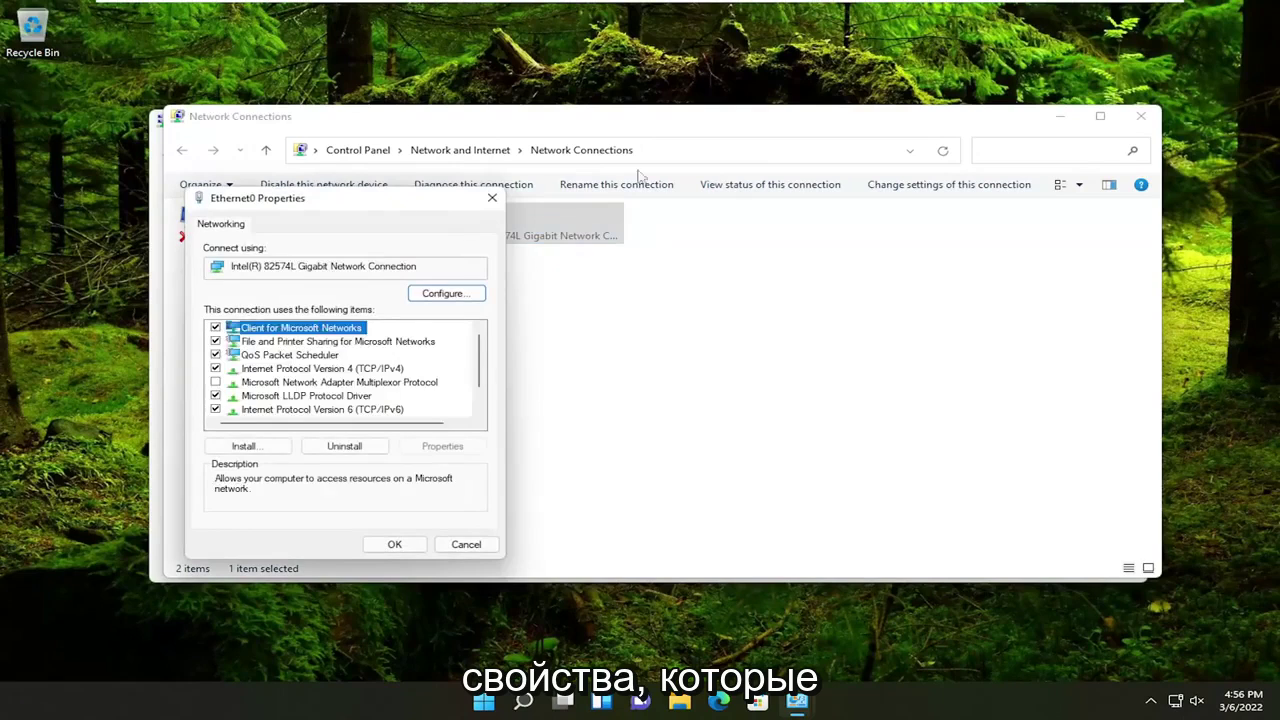
drag(408, 210, 607, 174)
Confirm Internet Protocol Version 4 obtains IP and DNS addresses automatically, then close the properties.
click(514, 334)
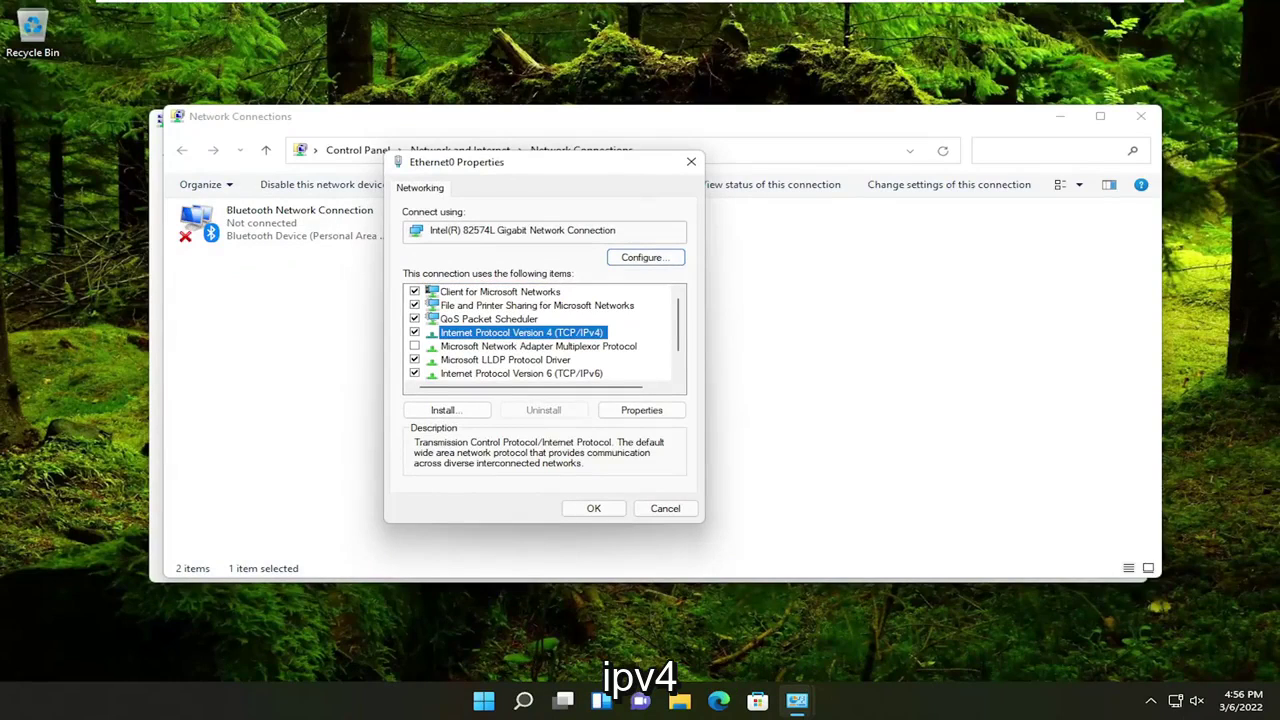
click(645, 410)
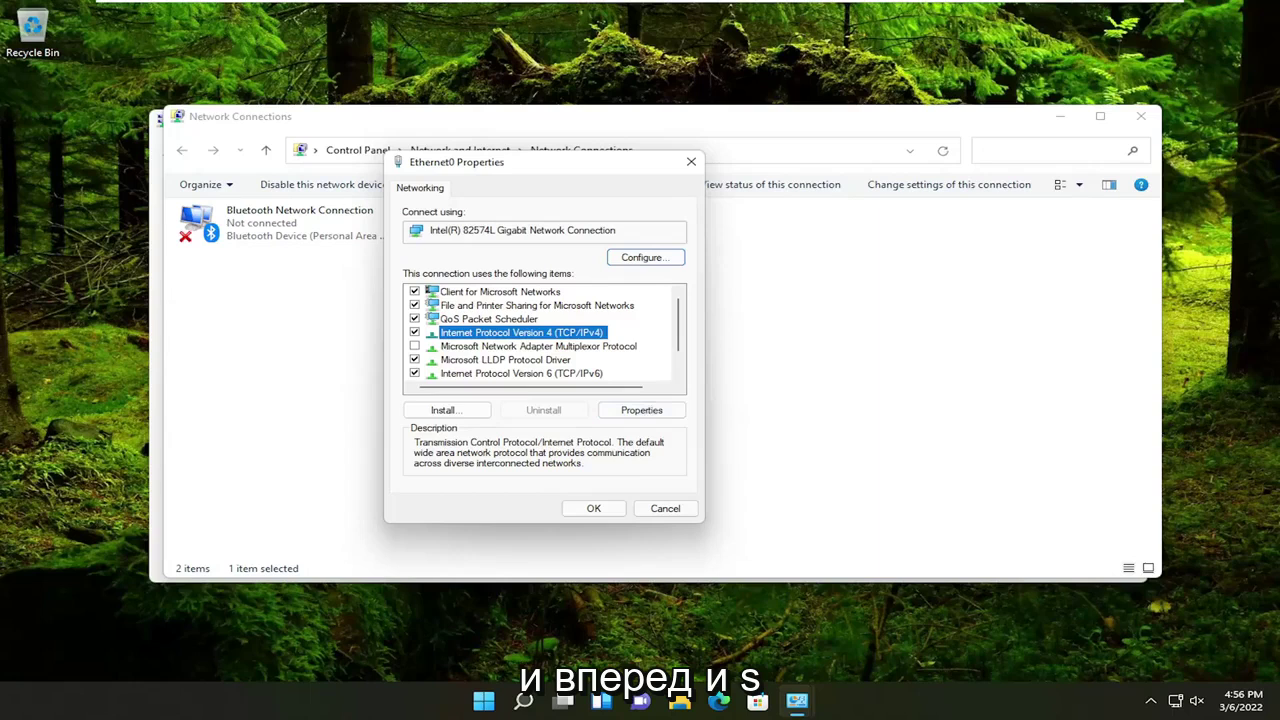
click(643, 410)
drag(680, 228, 557, 172)
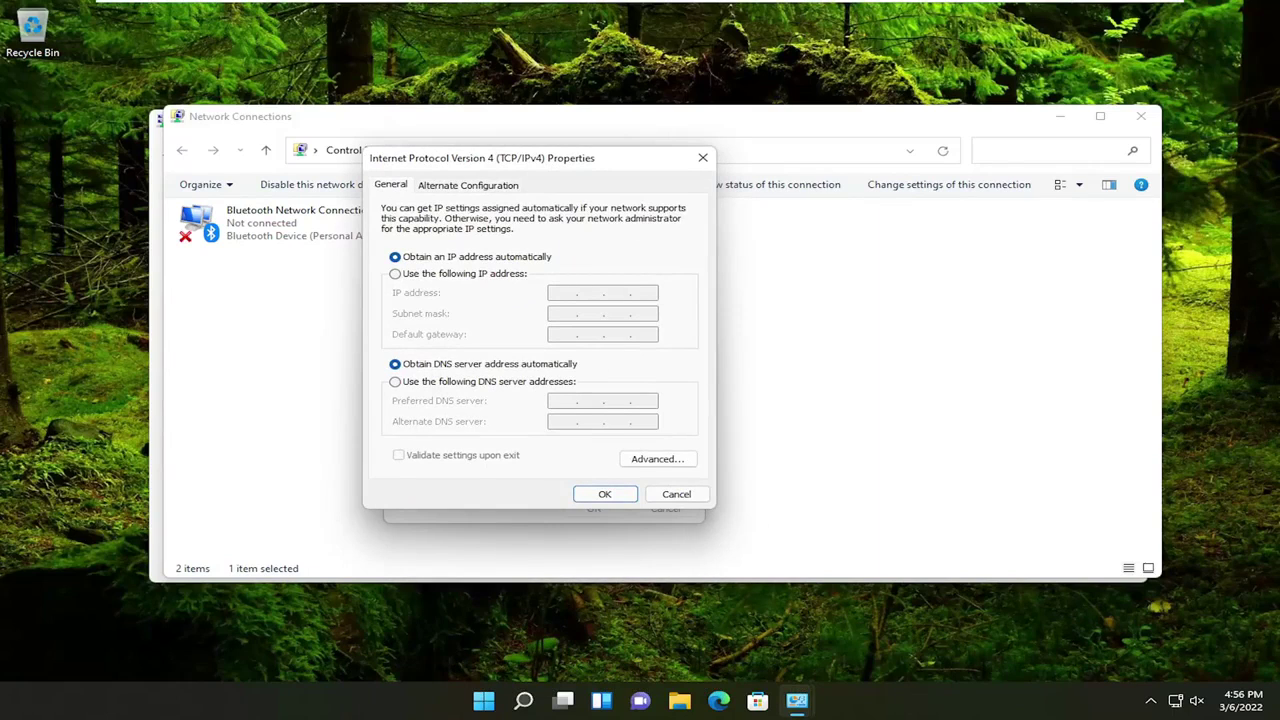
click(606, 494)
click(593, 508)
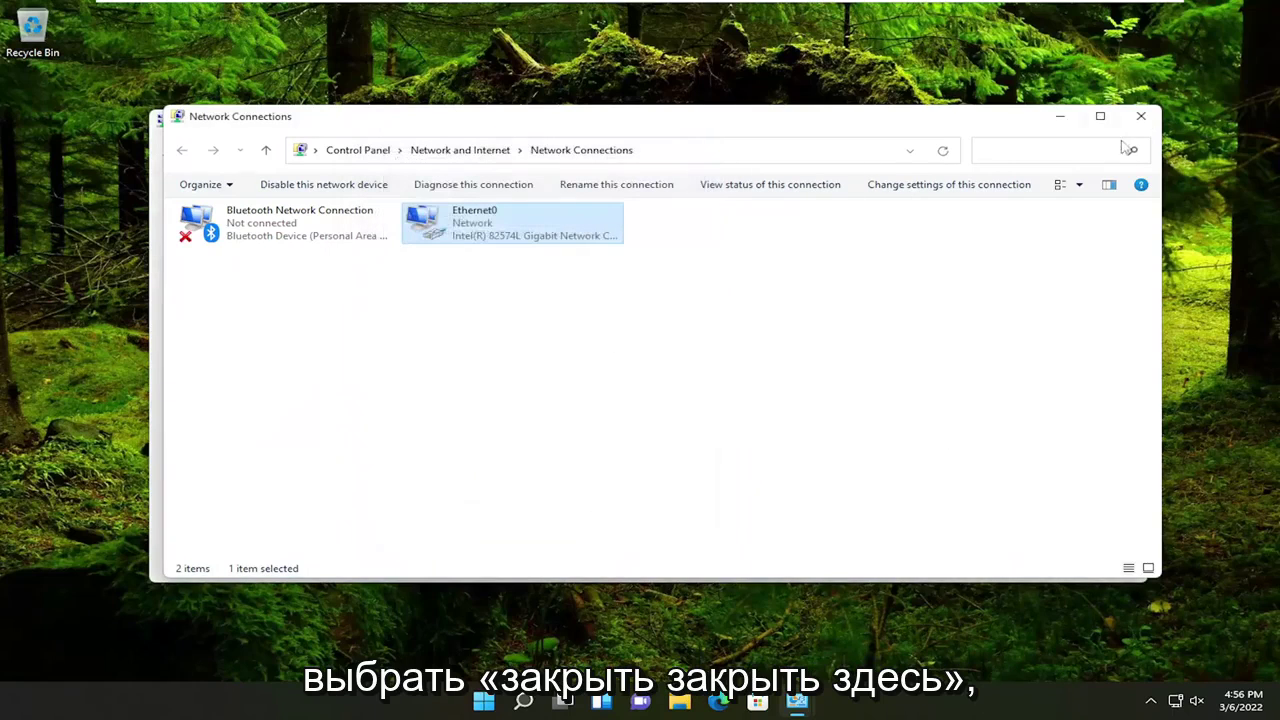
Close the network windows and open This PC in File Explorer.
click(1141, 116)
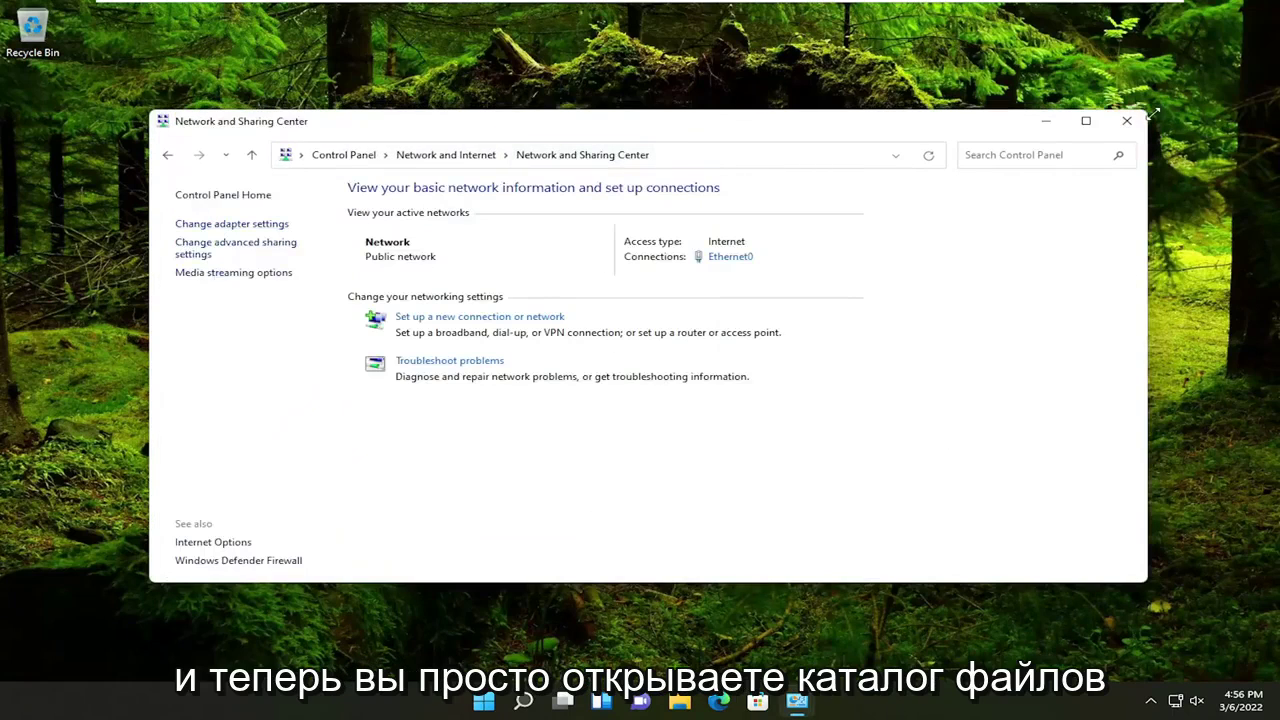
click(1127, 121)
click(698, 702)
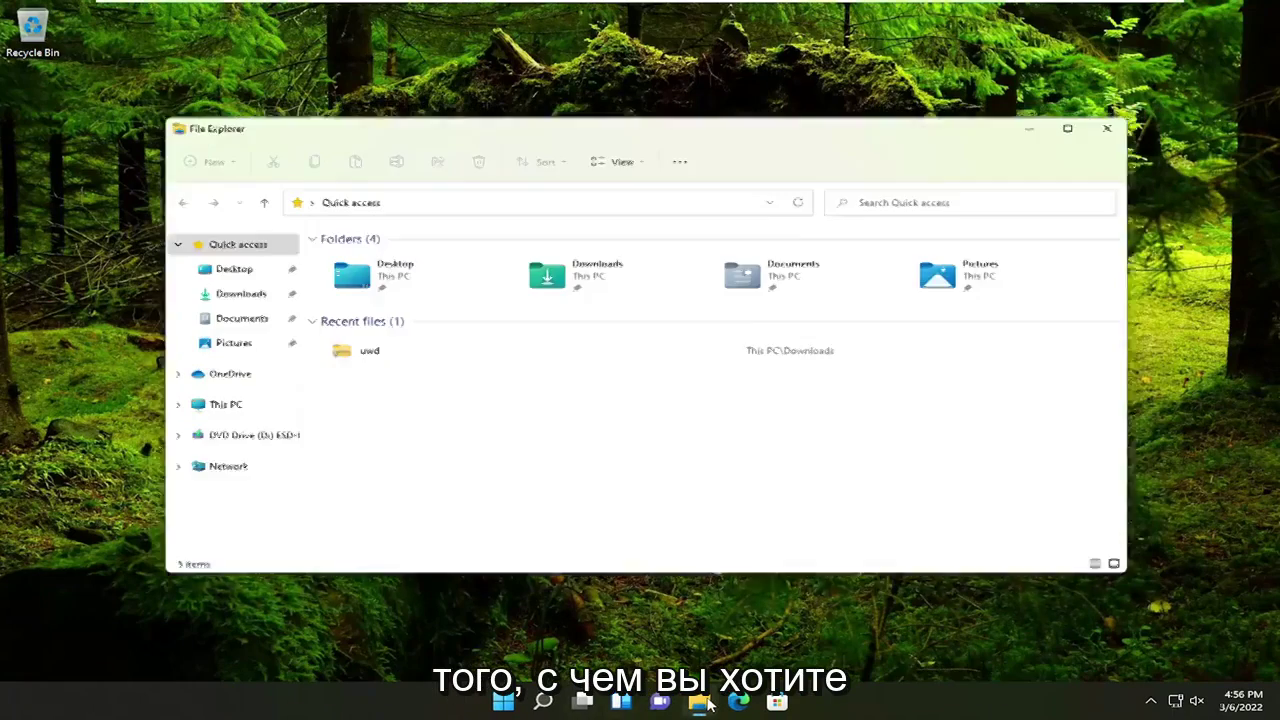
click(208, 410)
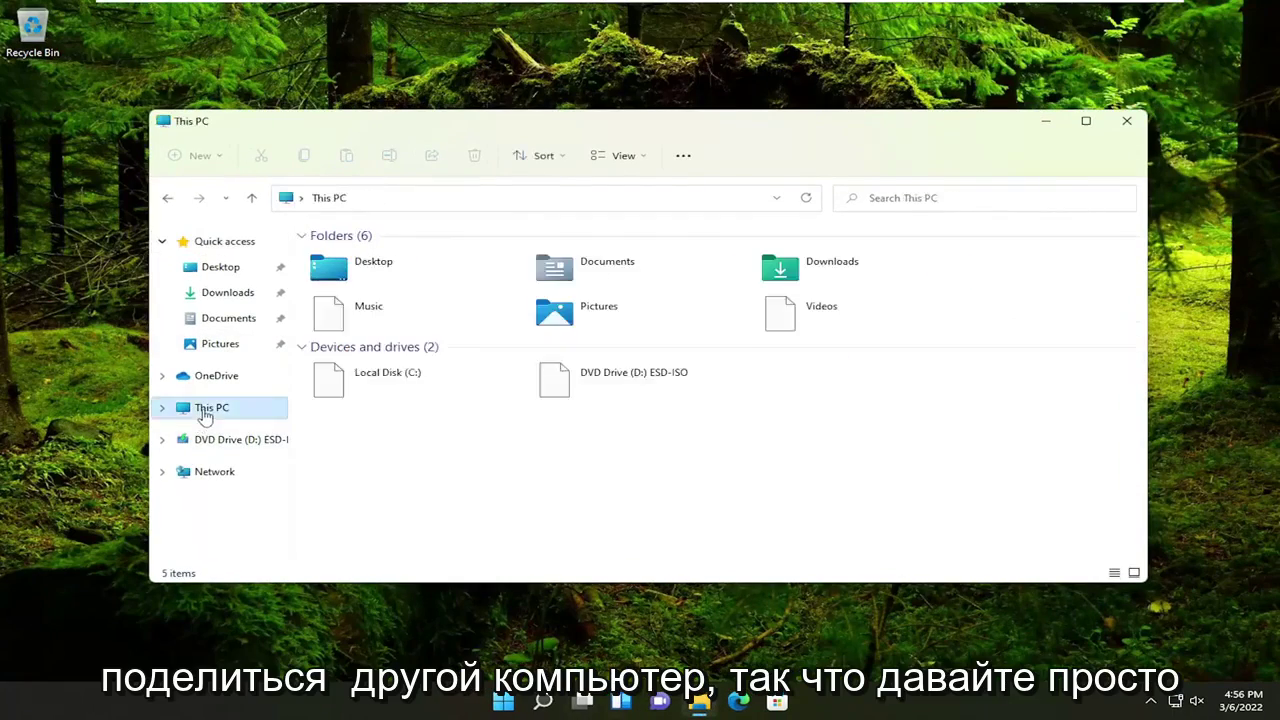
Choose Give access to > Specific people for the Music folder.
click(313, 322)
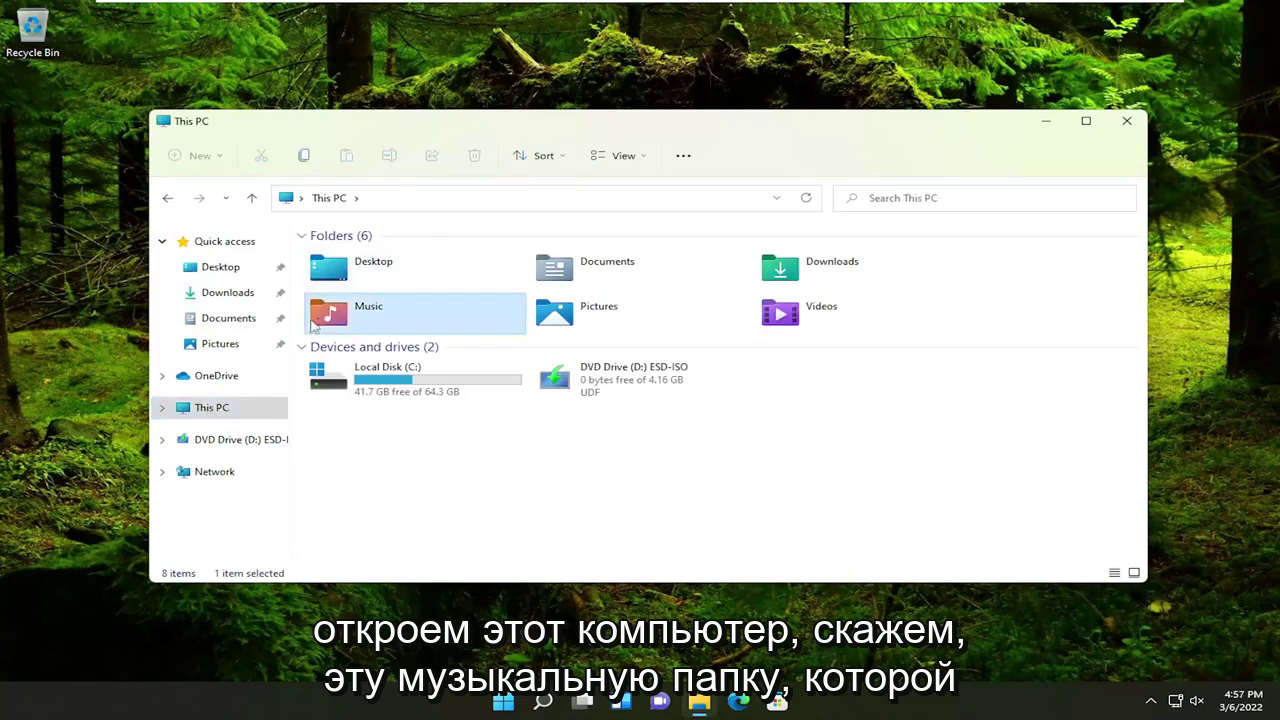
right_click(364, 318)
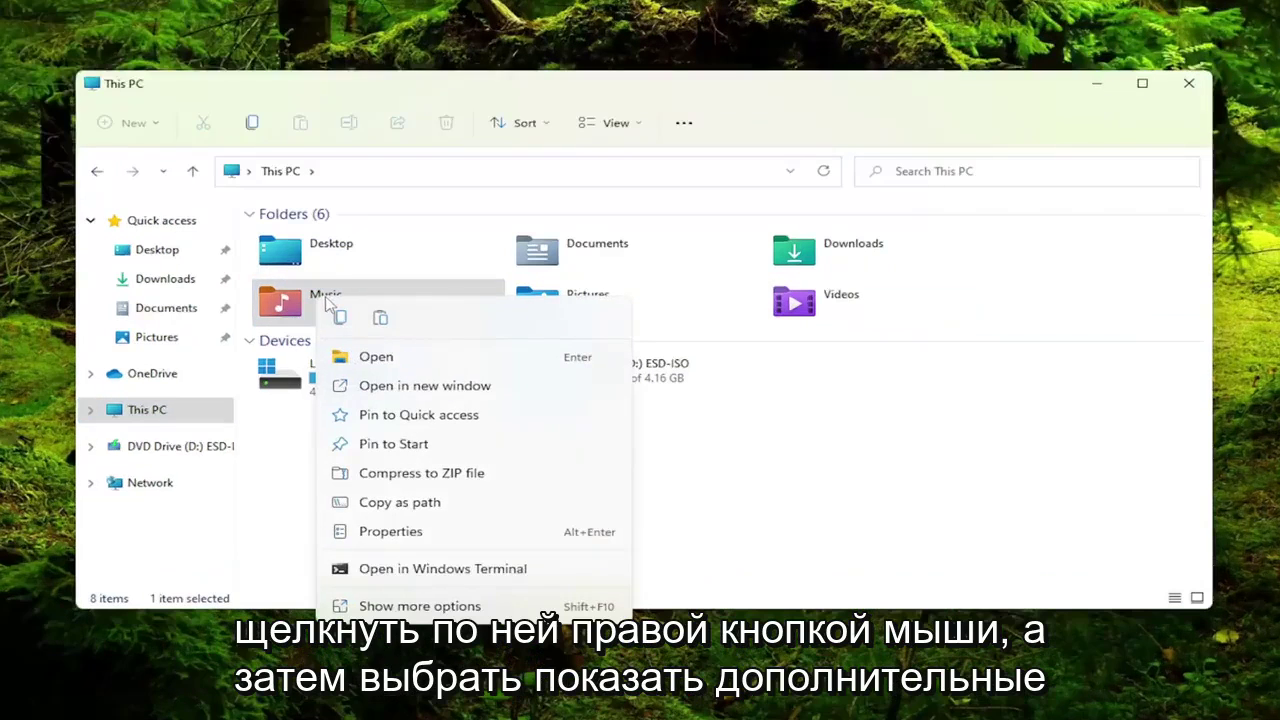
click(413, 612)
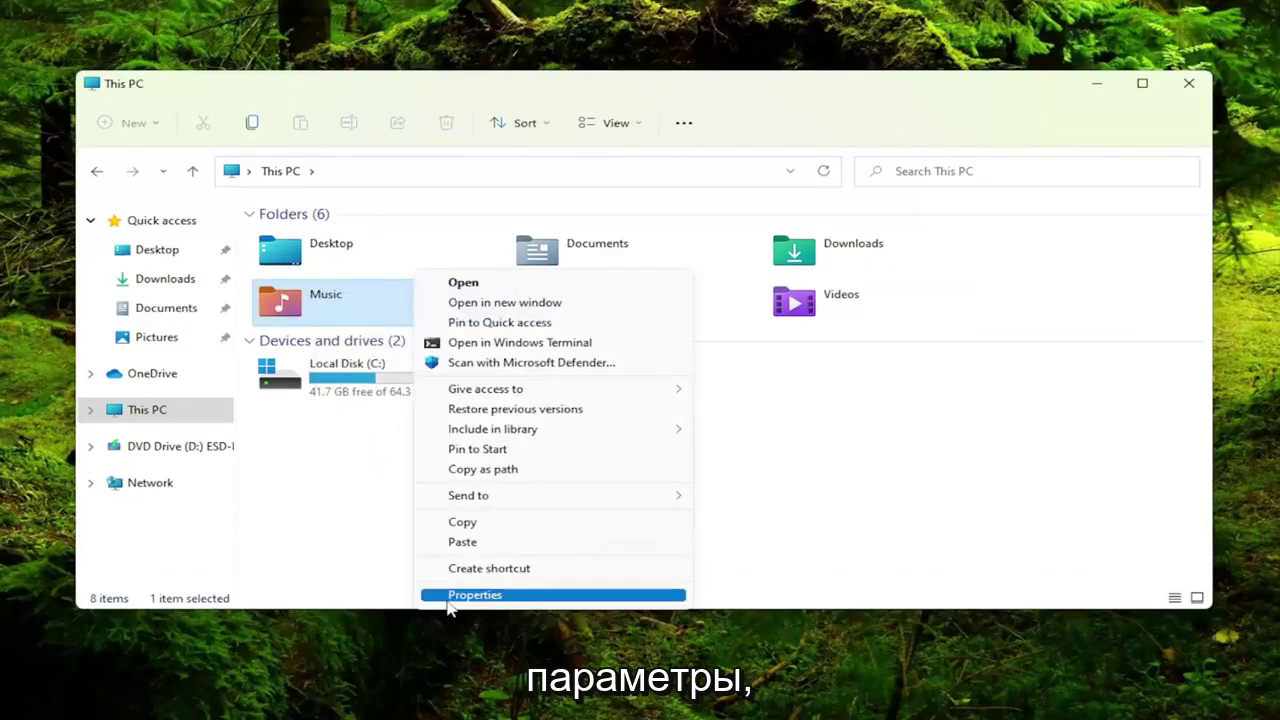
mouse_move(520, 389)
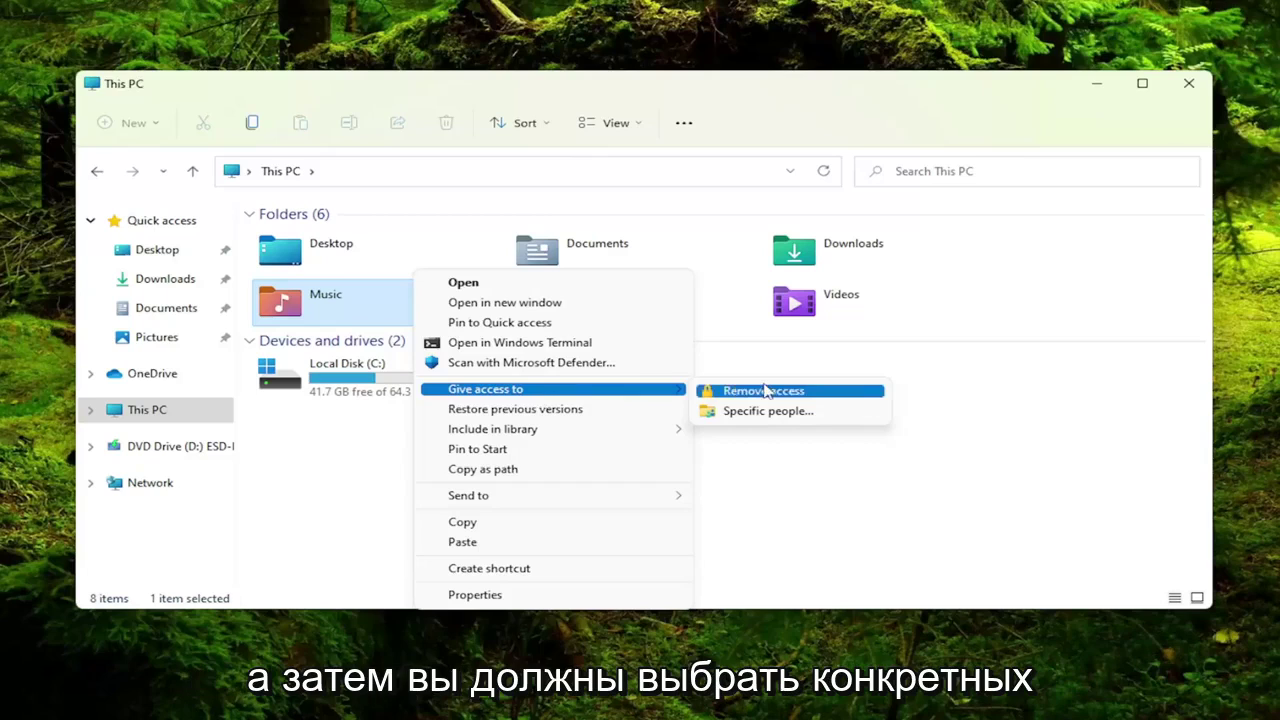
click(758, 412)
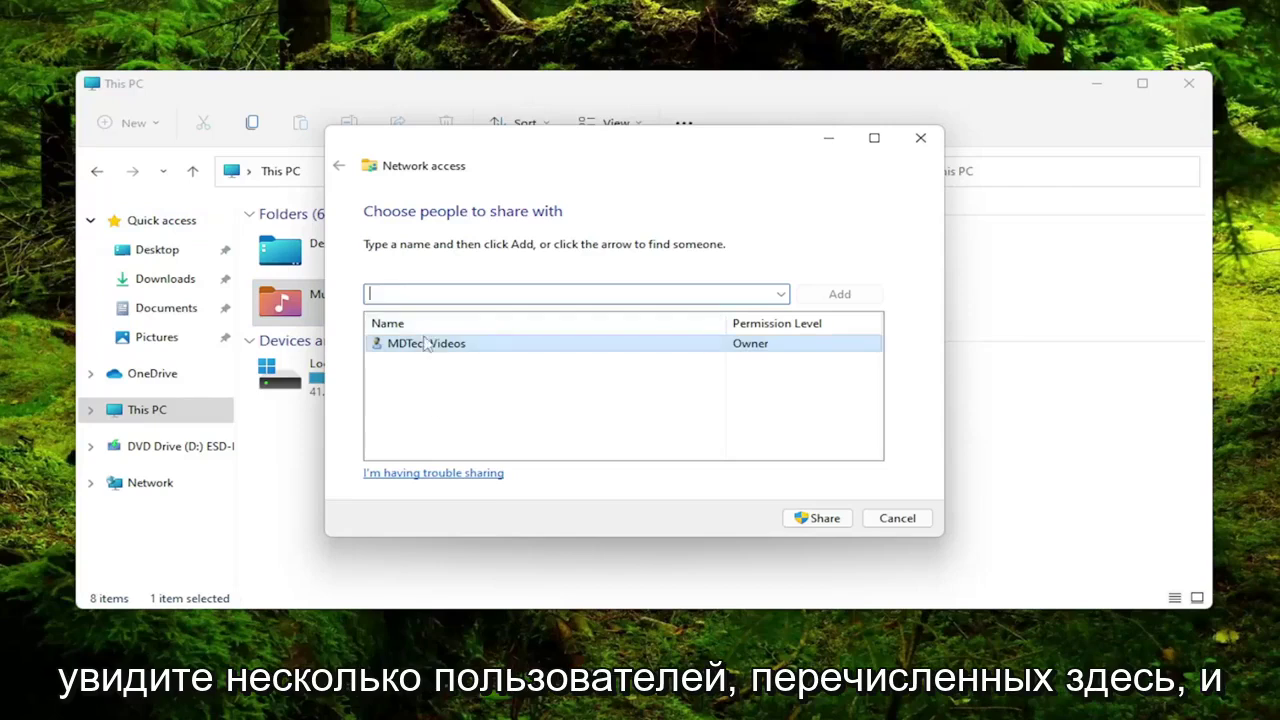
mouse_move(427, 343)
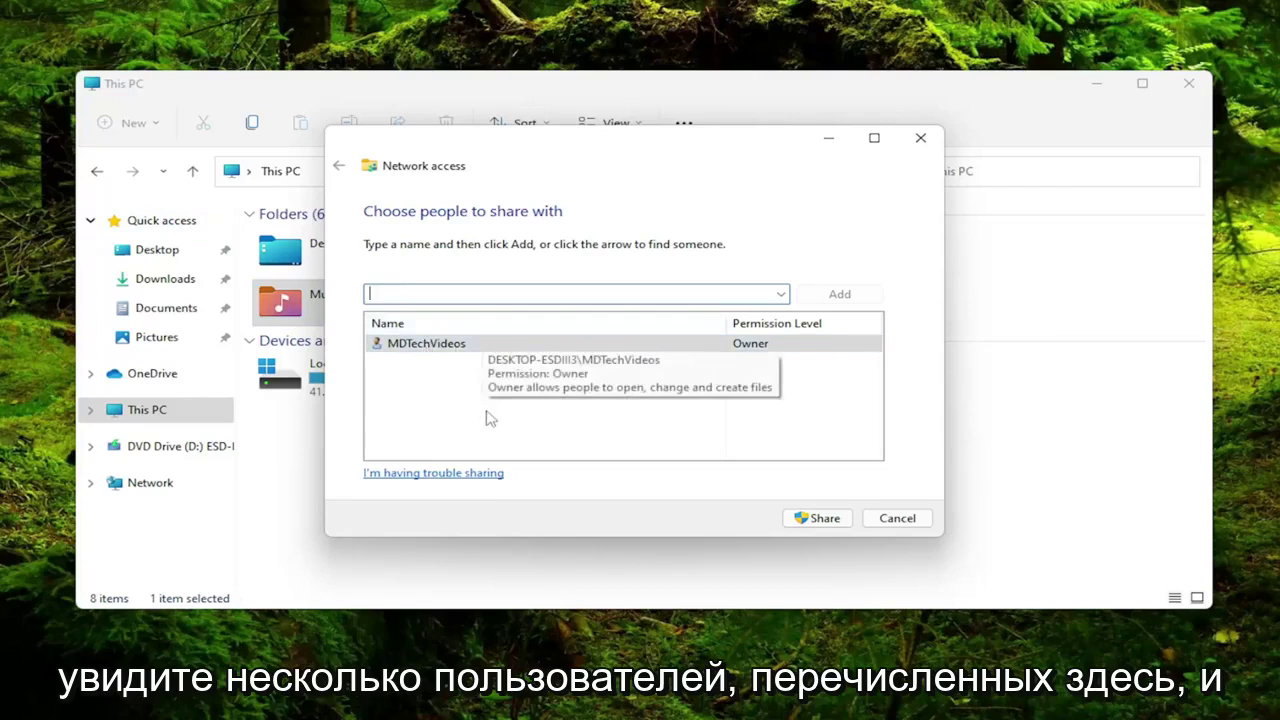
Share the Music folder with the MDTechVideos owner account.
click(457, 345)
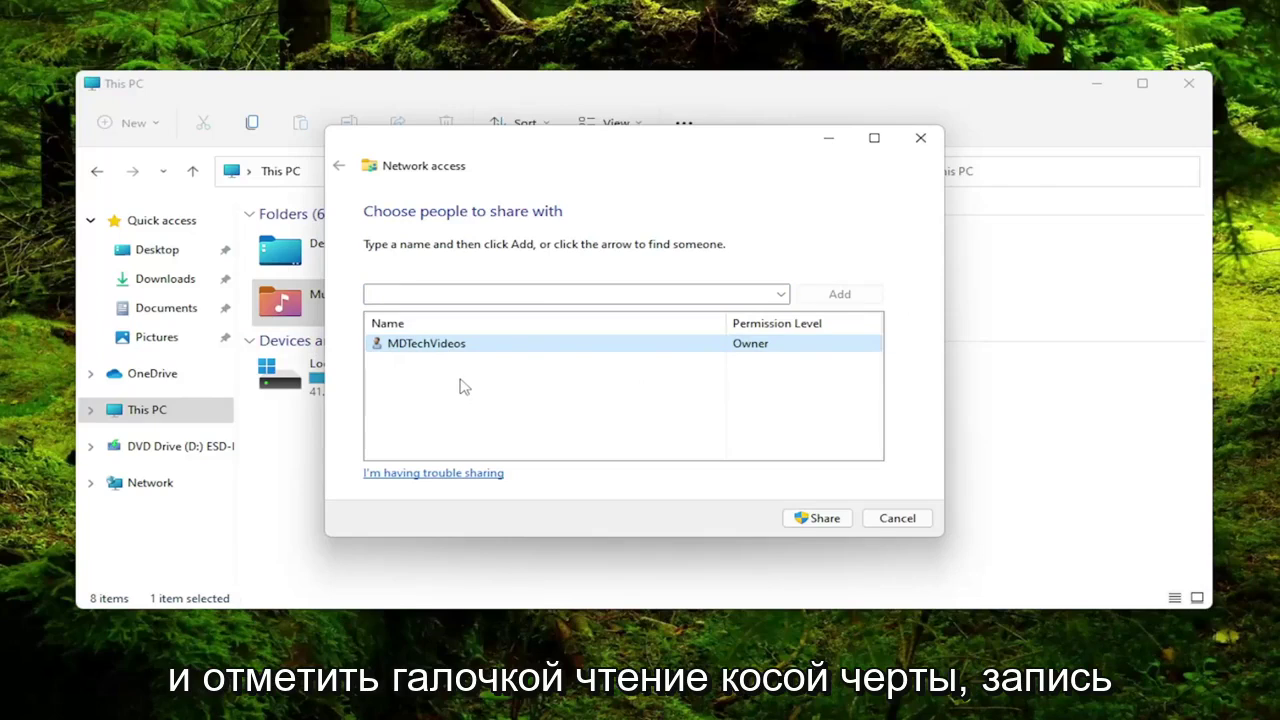
click(816, 518)
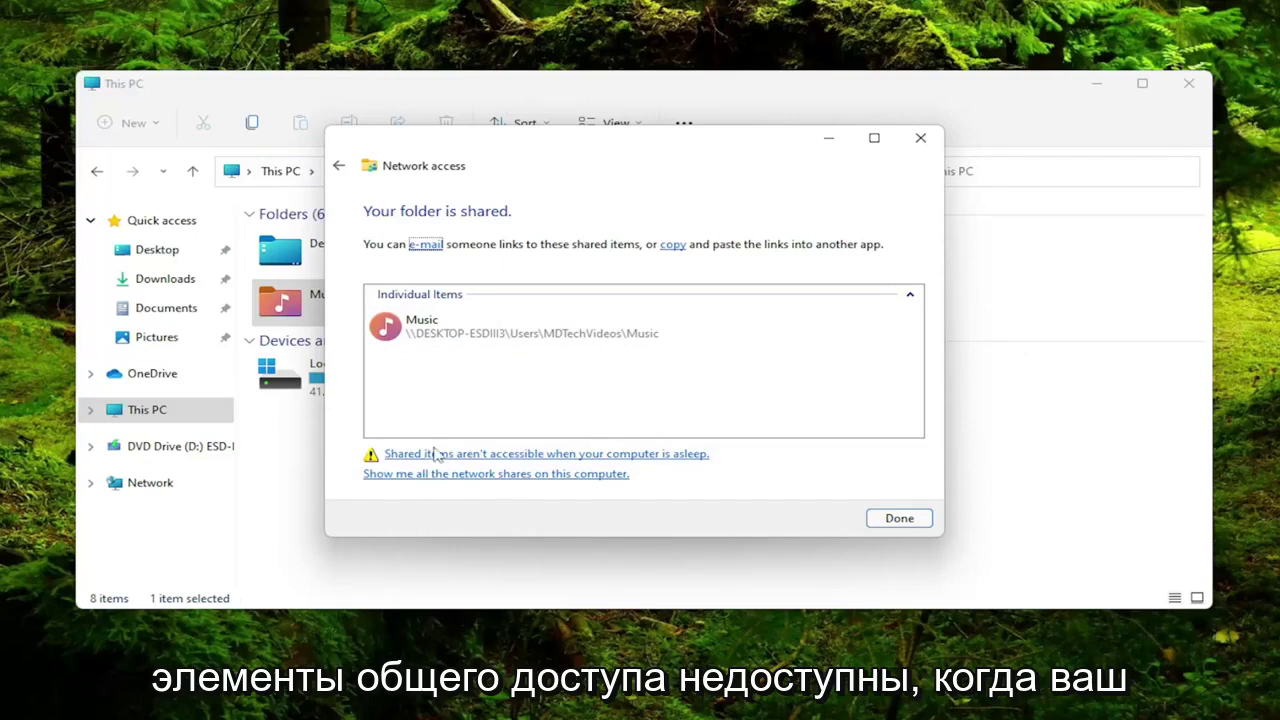
Set the Balanced plan's 'Put the computer to sleep' to Never and save.
click(555, 458)
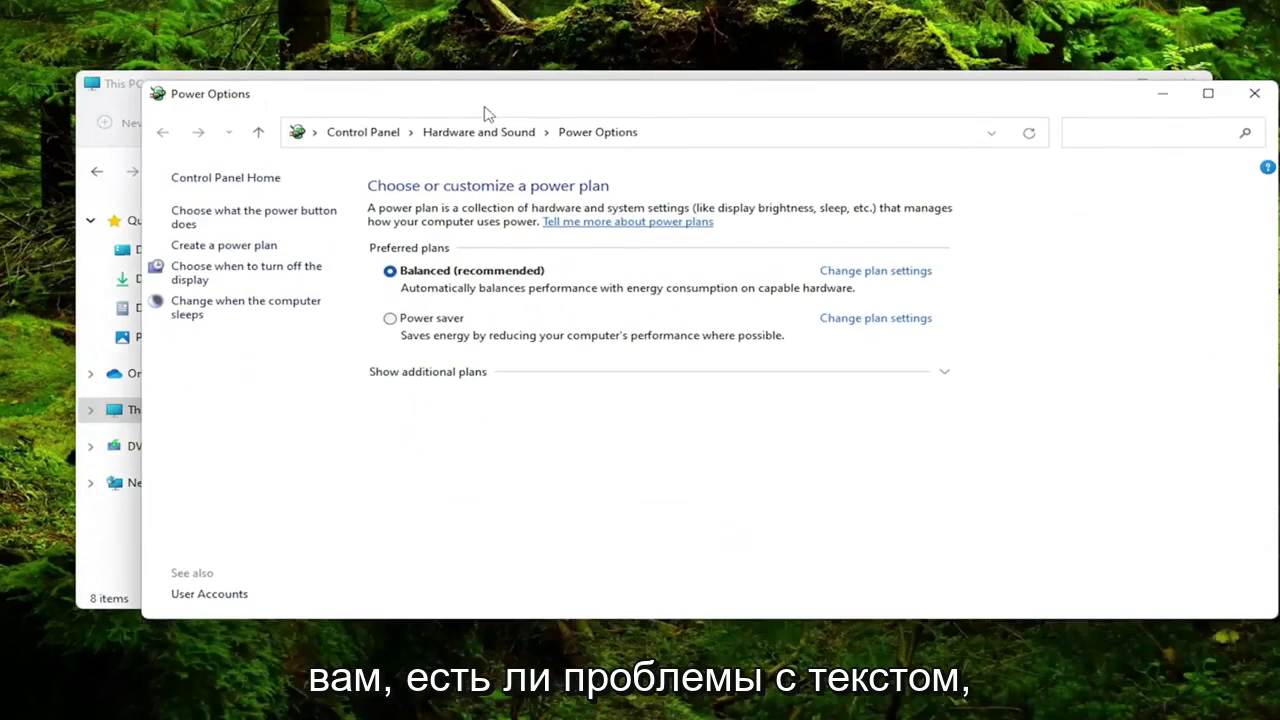
click(198, 316)
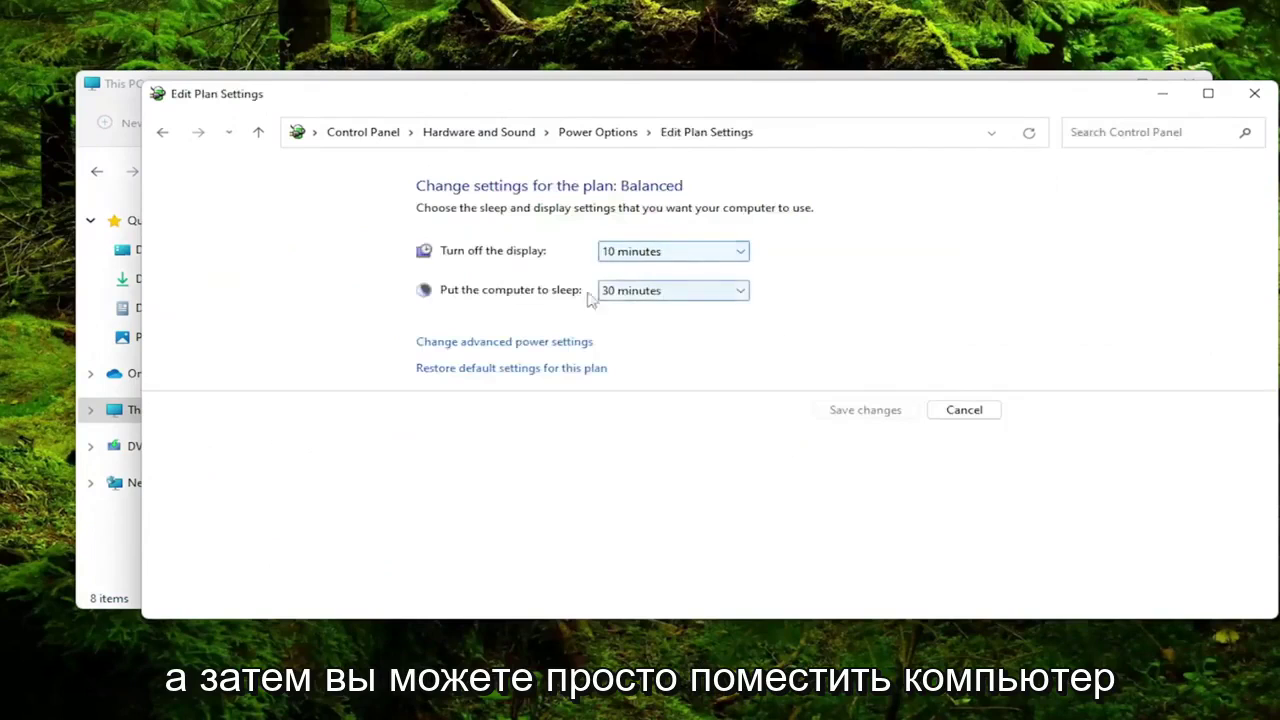
click(717, 294)
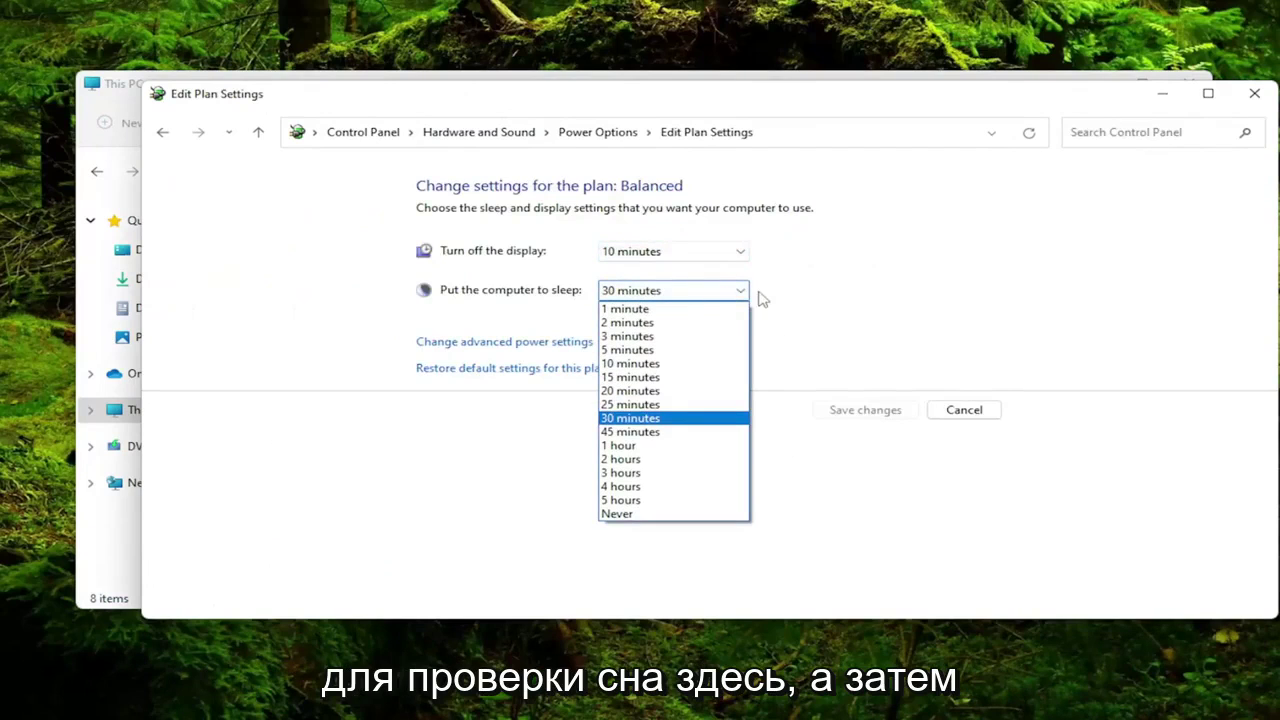
click(640, 514)
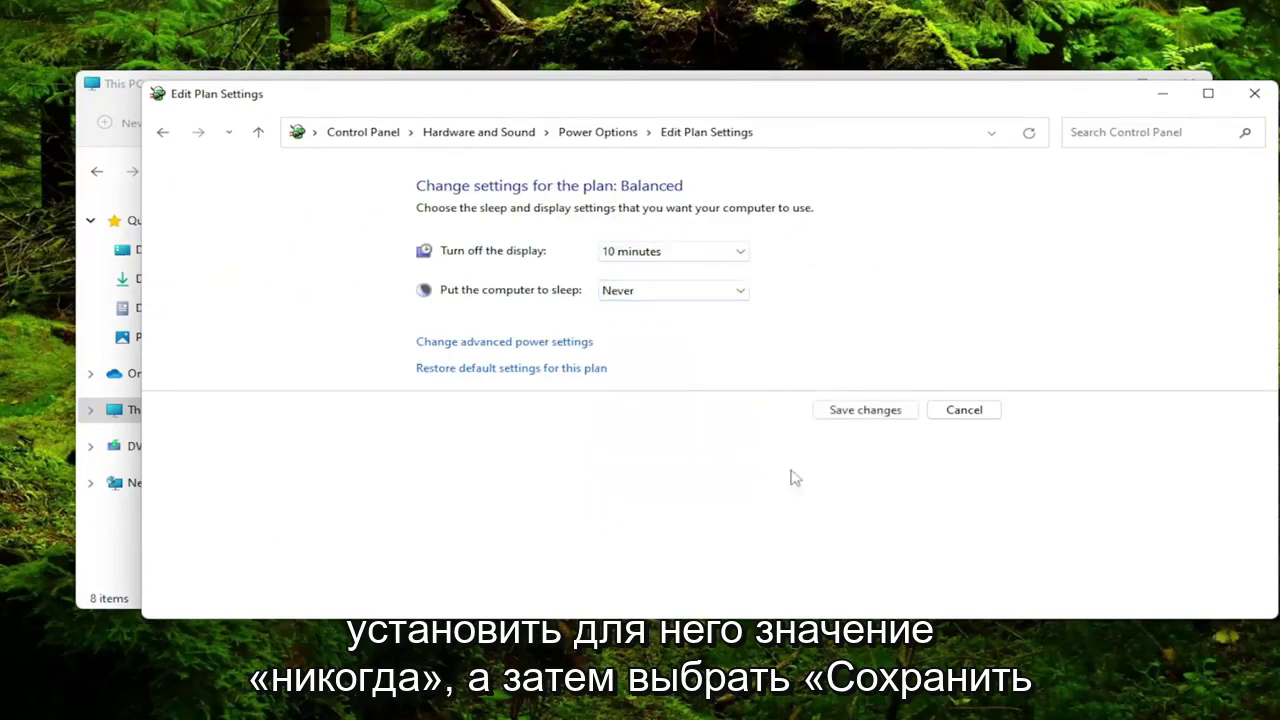
click(866, 411)
Close Power Options, the sharing confirmation, and the This PC window.
click(1253, 95)
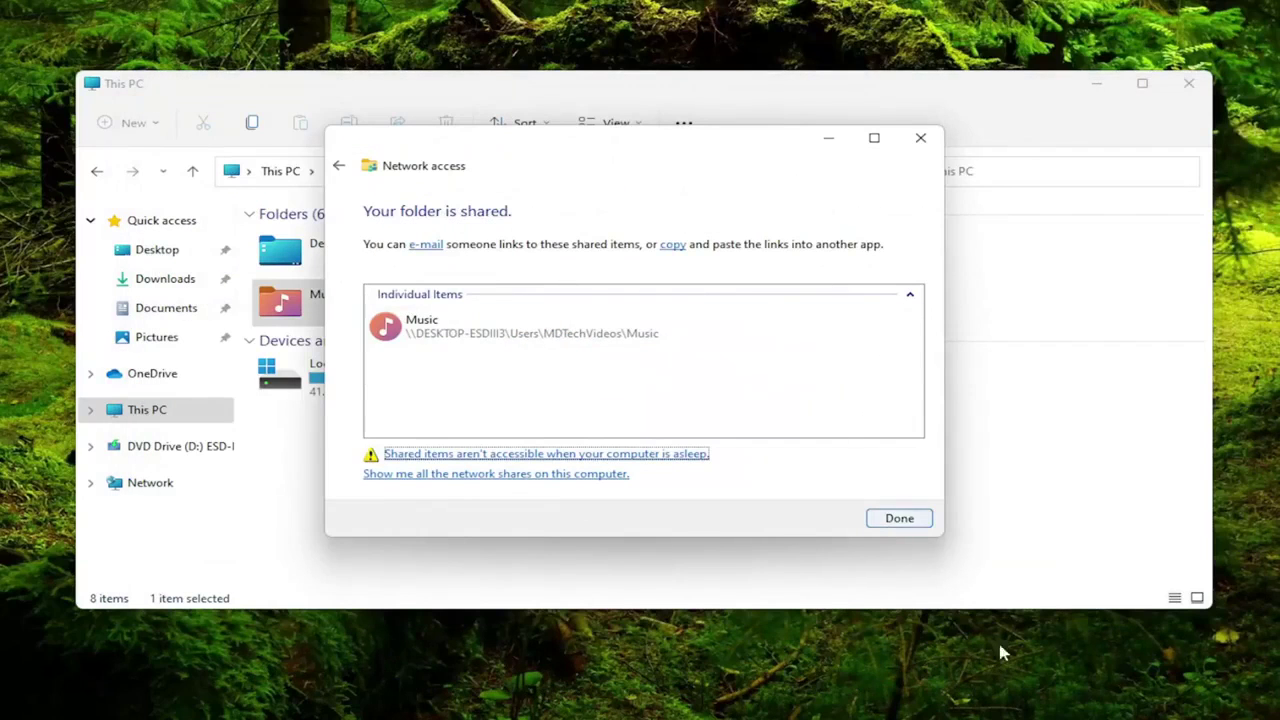
click(899, 518)
click(1155, 103)
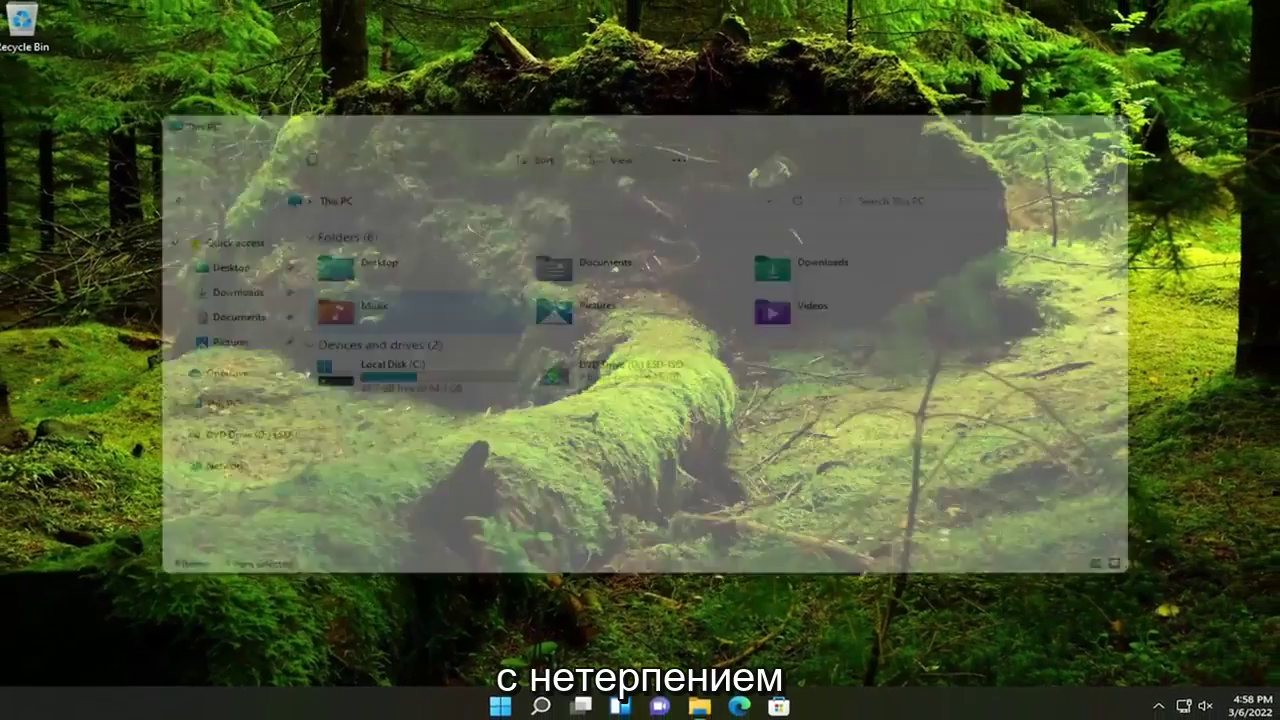